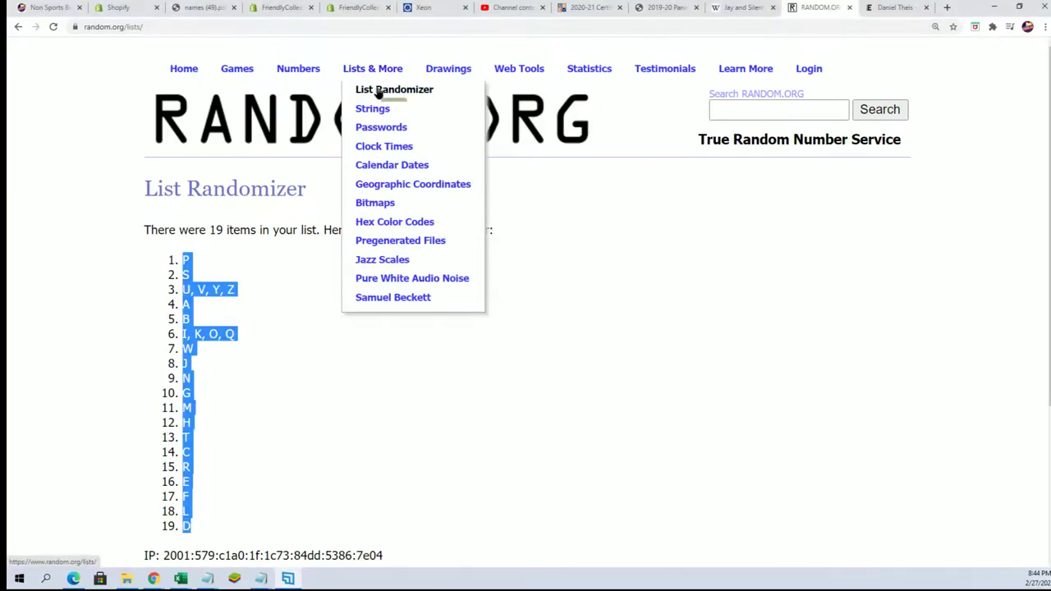
Copy the full poster number list, 2 through 150, from Notepad
{"action": "left_click", "coordinate": [261, 579]}
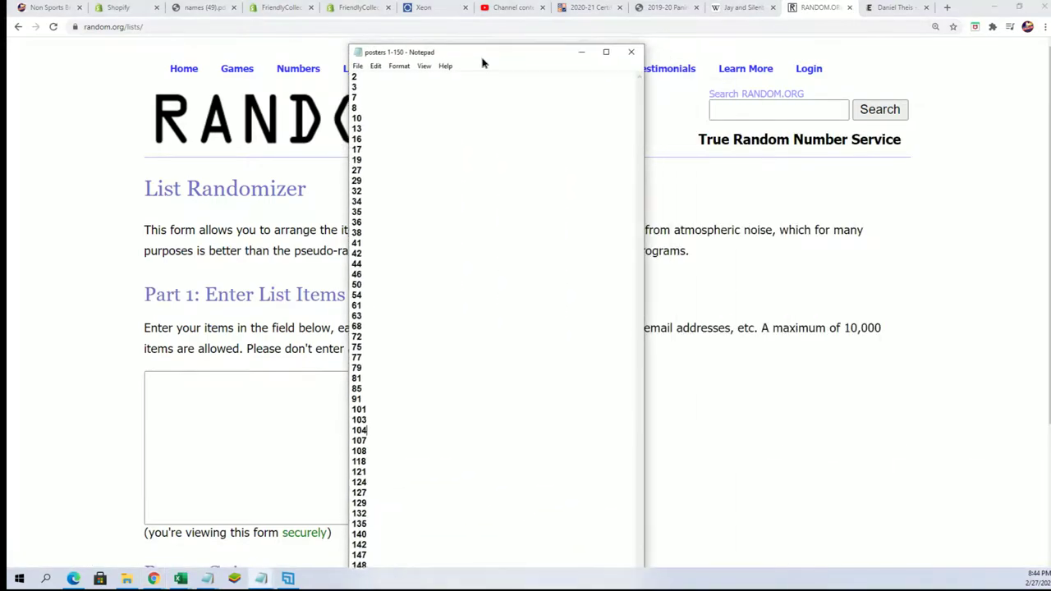
{"action": "left_click_drag", "start_coordinate": [483, 63], "coordinate": [491, 46]}
{"action": "left_click_drag", "start_coordinate": [361, 58], "coordinate": [380, 565]}
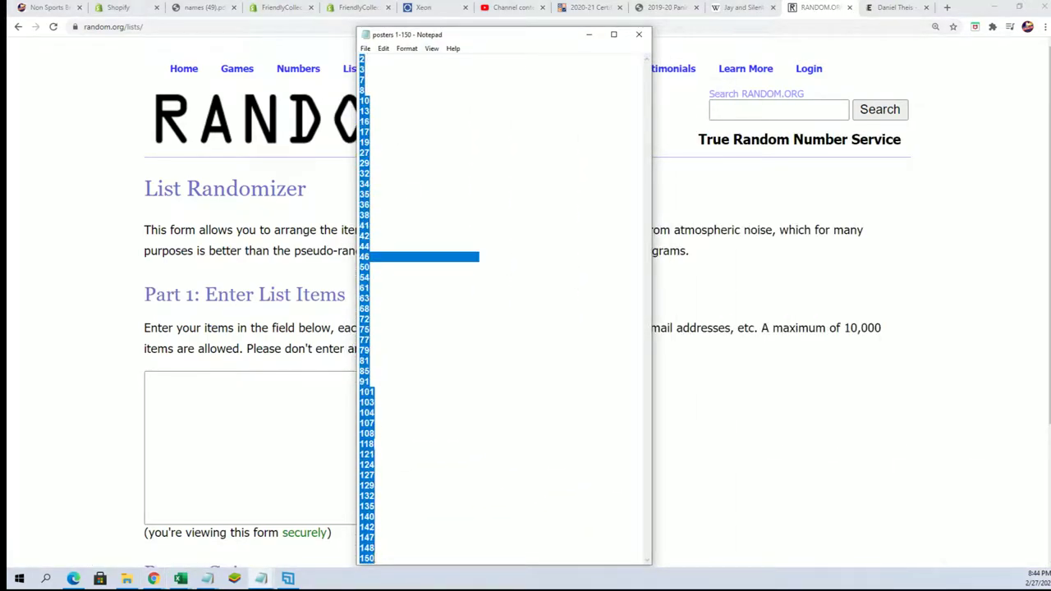
{"action": "right_click", "coordinate": [368, 514]}
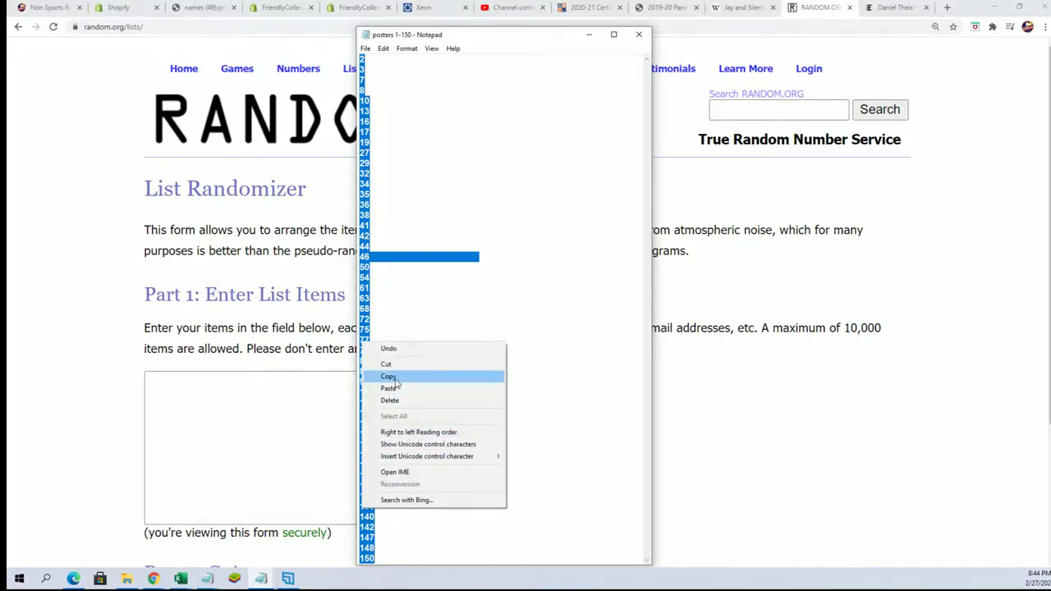
{"action": "left_click", "coordinate": [392, 377]}
Paste the 49 poster numbers into List Randomizer and randomize them
{"action": "right_click", "coordinate": [164, 382]}
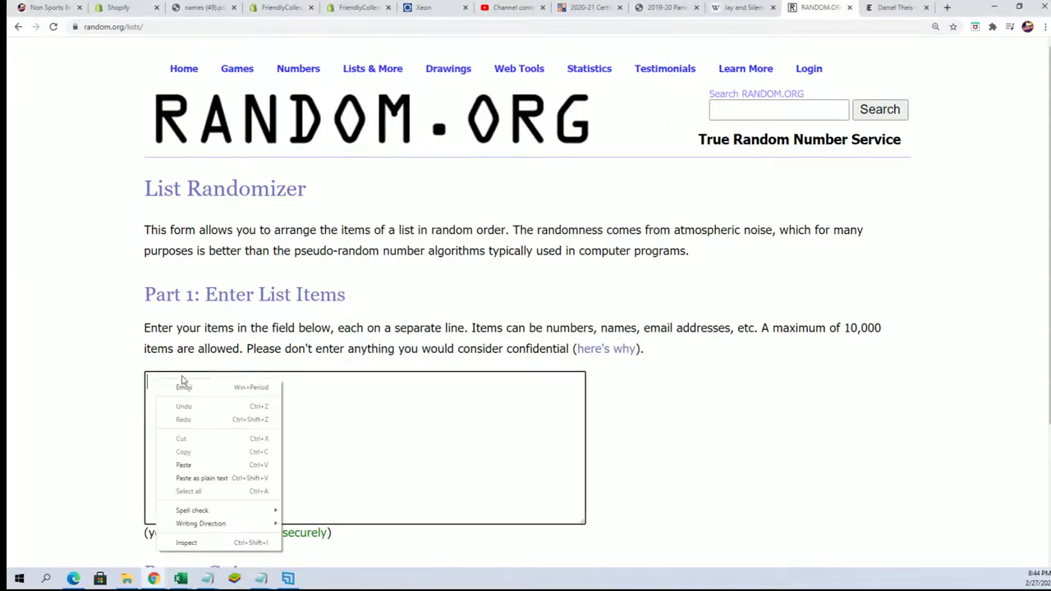
{"action": "left_click", "coordinate": [196, 466]}
{"action": "scroll", "coordinate": [640, 425], "scroll_direction": "down", "scroll_amount": 3}
{"action": "left_click", "coordinate": [193, 454]}
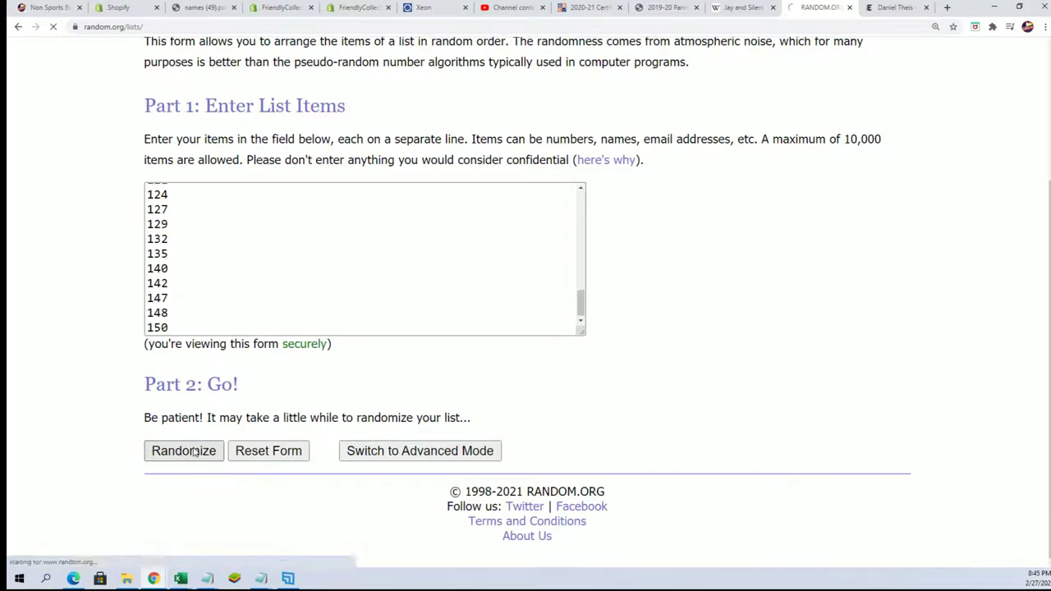
{"action": "scroll", "coordinate": [164, 485], "scroll_direction": "down", "scroll_amount": 5}
{"action": "scroll", "coordinate": [164, 485], "scroll_direction": "down", "scroll_amount": 2}
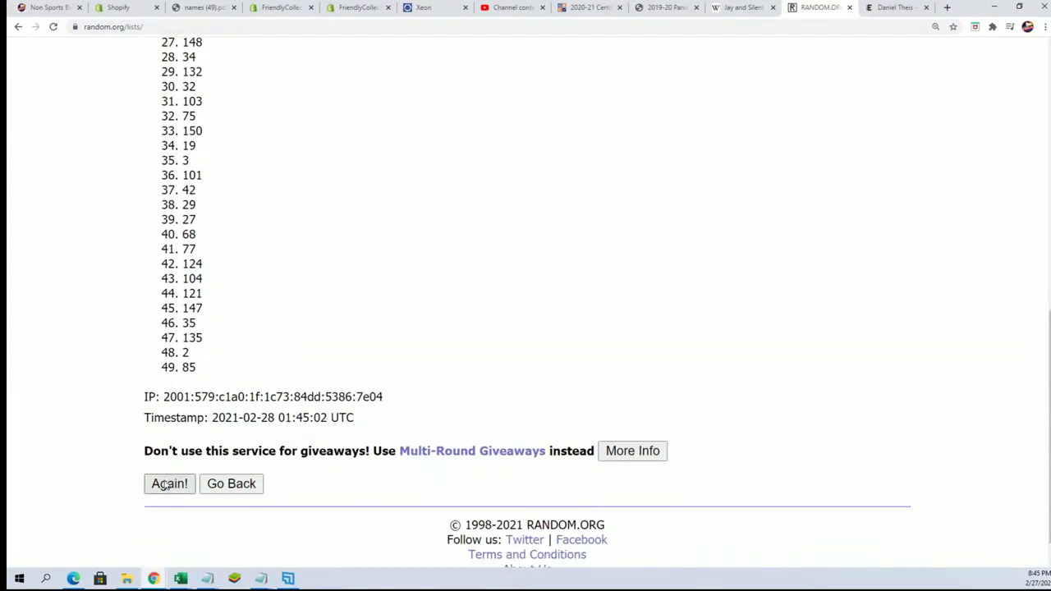
Reshuffle the numbers several more times and select the leading number, 77
{"action": "left_click", "coordinate": [164, 485]}
{"action": "scroll", "coordinate": [167, 503], "scroll_direction": "down", "scroll_amount": 2}
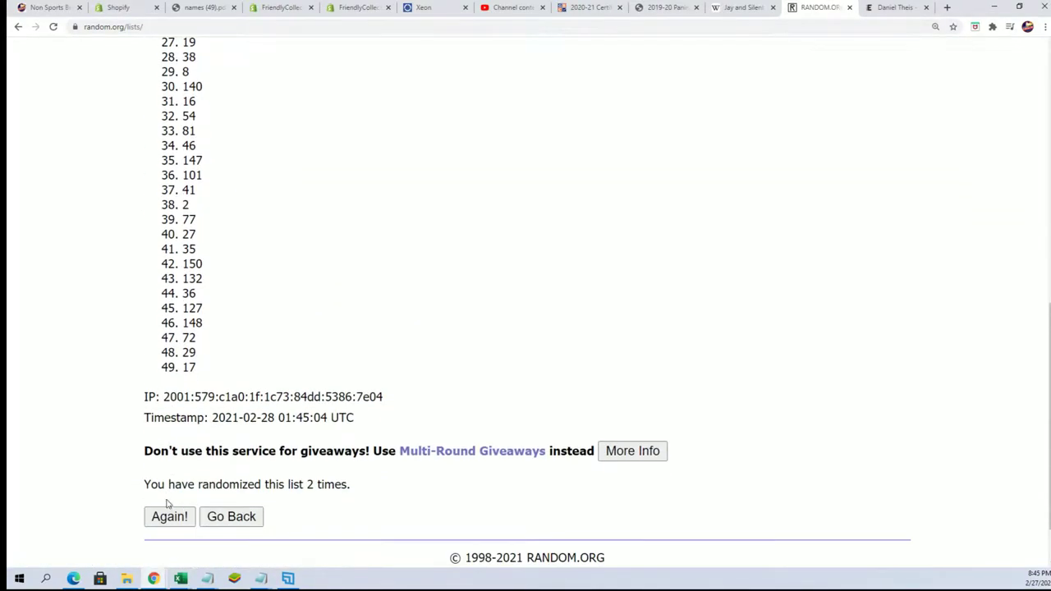
{"action": "left_click", "coordinate": [172, 515]}
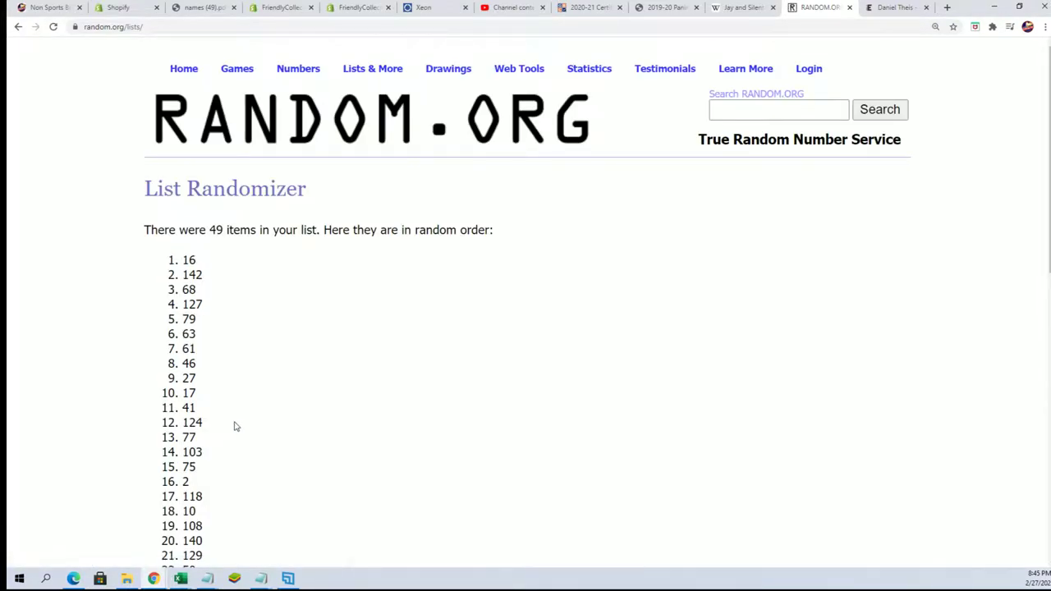
{"action": "scroll", "coordinate": [235, 427], "scroll_direction": "down", "scroll_amount": 5}
{"action": "scroll", "coordinate": [205, 451], "scroll_direction": "down", "scroll_amount": 4}
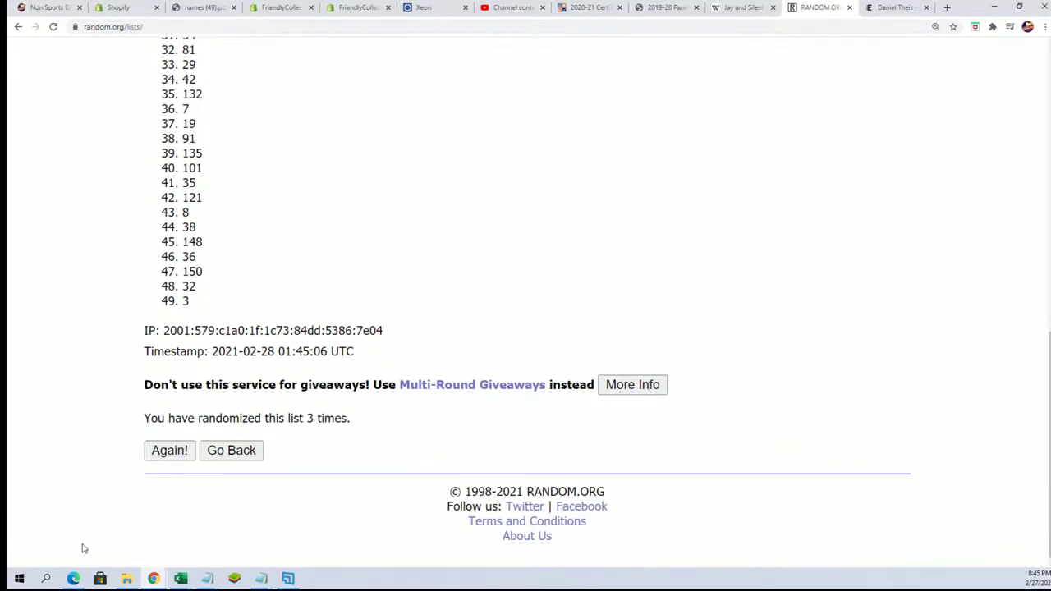
{"action": "left_click", "coordinate": [167, 454]}
{"action": "scroll", "coordinate": [137, 512], "scroll_direction": "down", "scroll_amount": 5}
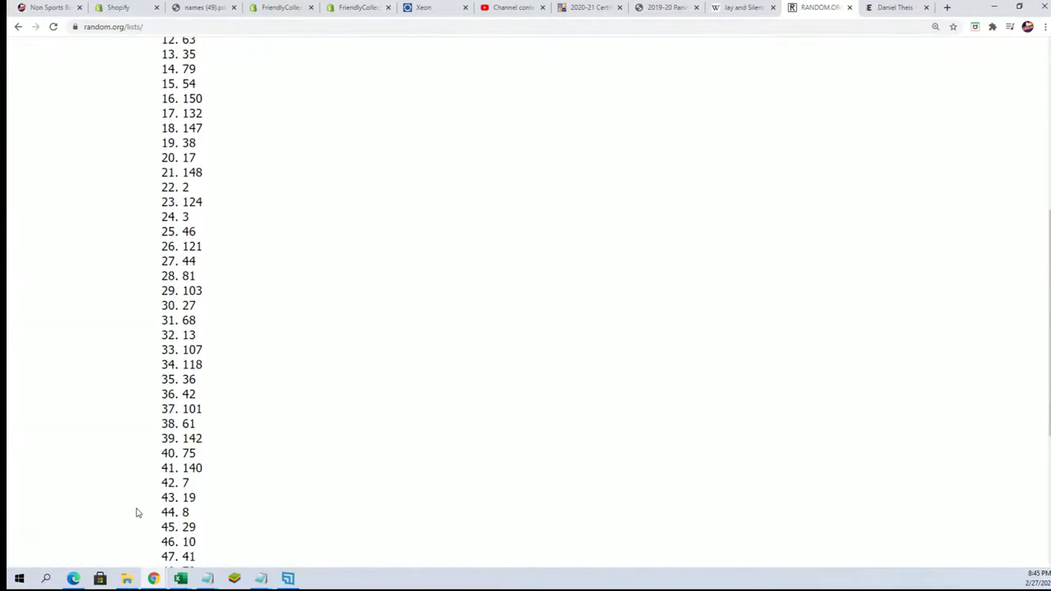
{"action": "scroll", "coordinate": [138, 503], "scroll_direction": "down", "scroll_amount": 4}
{"action": "left_click", "coordinate": [156, 450]}
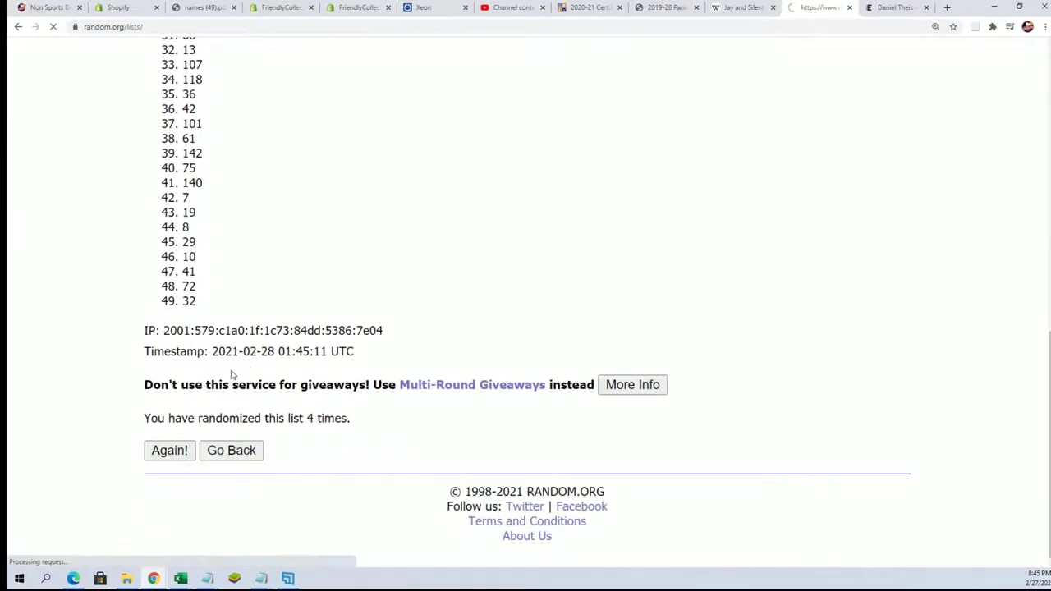
{"action": "scroll", "coordinate": [198, 436], "scroll_direction": "down", "scroll_amount": 3}
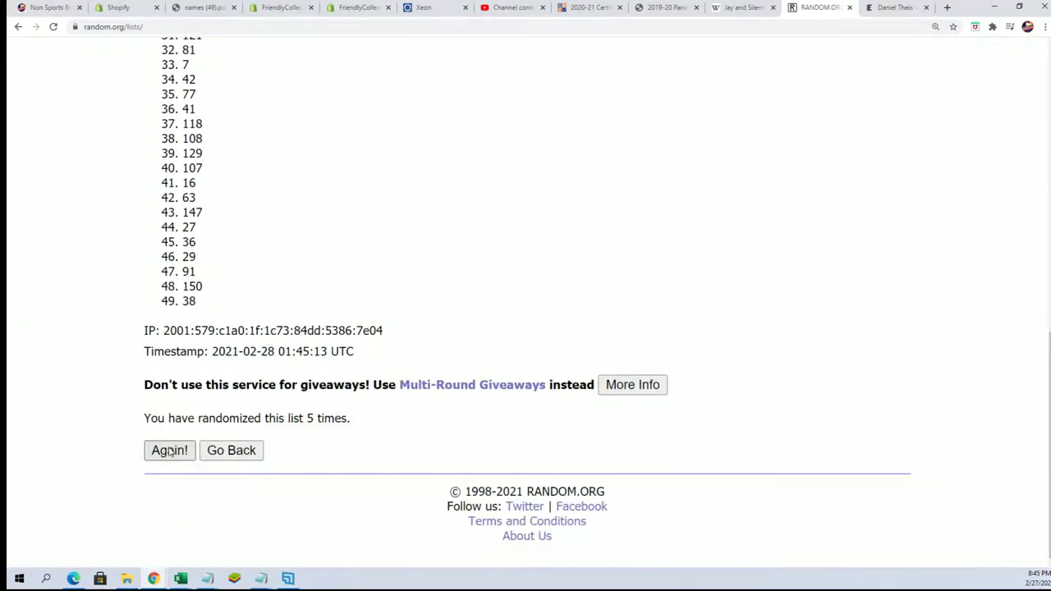
{"action": "left_click", "coordinate": [169, 450]}
{"action": "scroll", "coordinate": [250, 429], "scroll_direction": "down", "scroll_amount": 5}
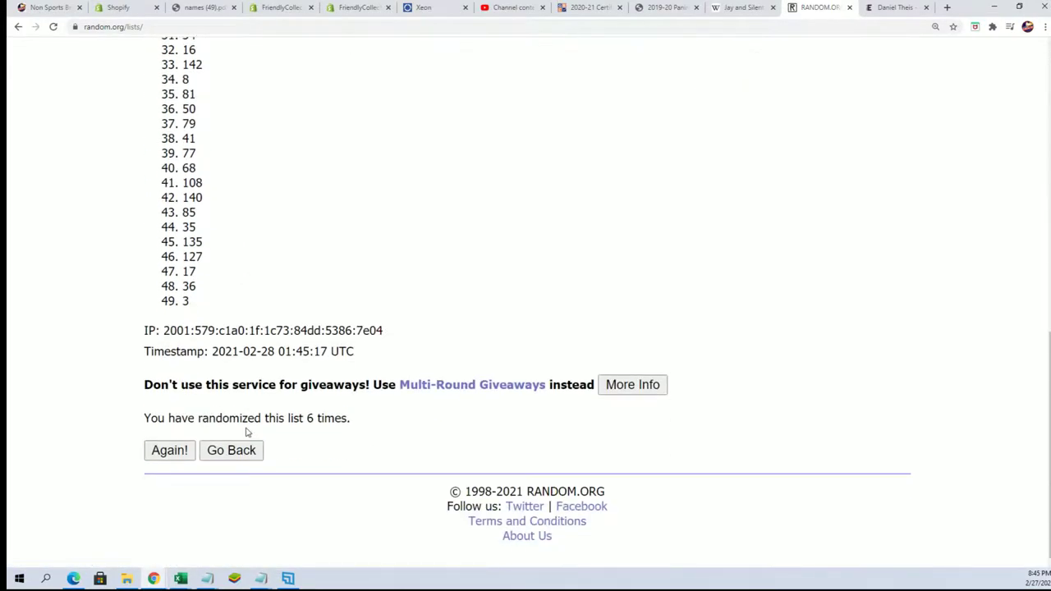
{"action": "left_click", "coordinate": [182, 448]}
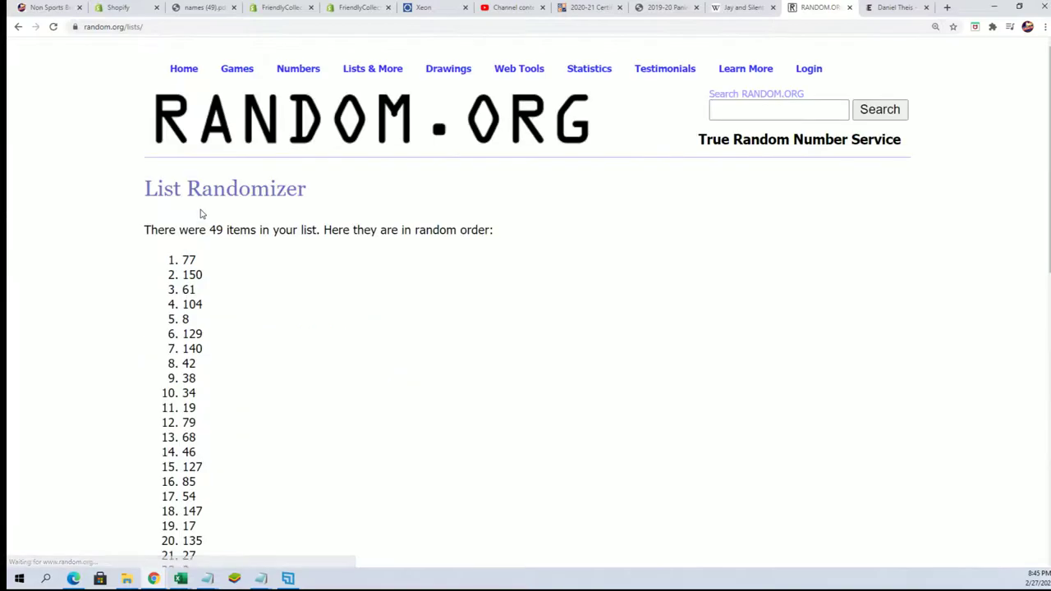
{"action": "double_click", "coordinate": [200, 261]}
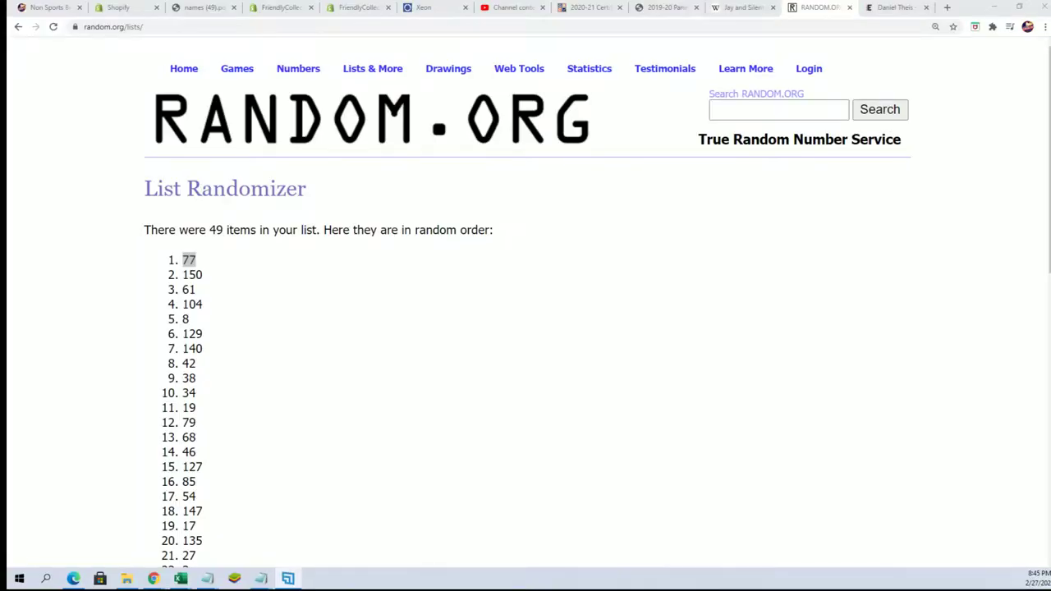
Delete 77 from the Notepad poster list, save it, and reload the blank randomizer
{"action": "left_click", "coordinate": [422, 328]}
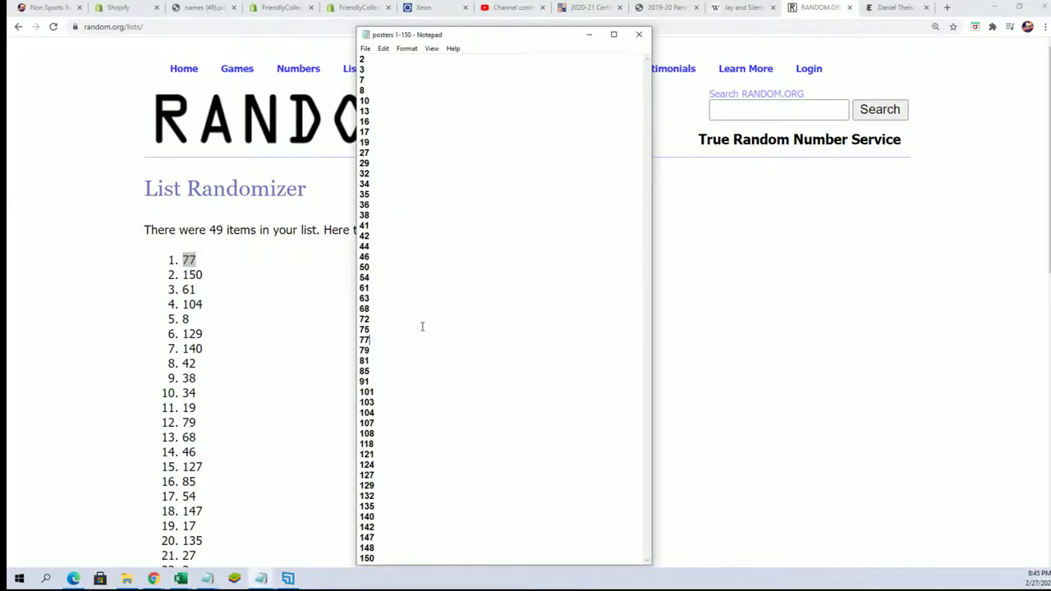
{"action": "key", "text": "BackSpace"}
{"action": "key", "text": "BackSpace"}
{"action": "key", "text": "BackSpace"}
{"action": "key", "text": "BackSpace"}
{"action": "left_click", "coordinate": [366, 48]}
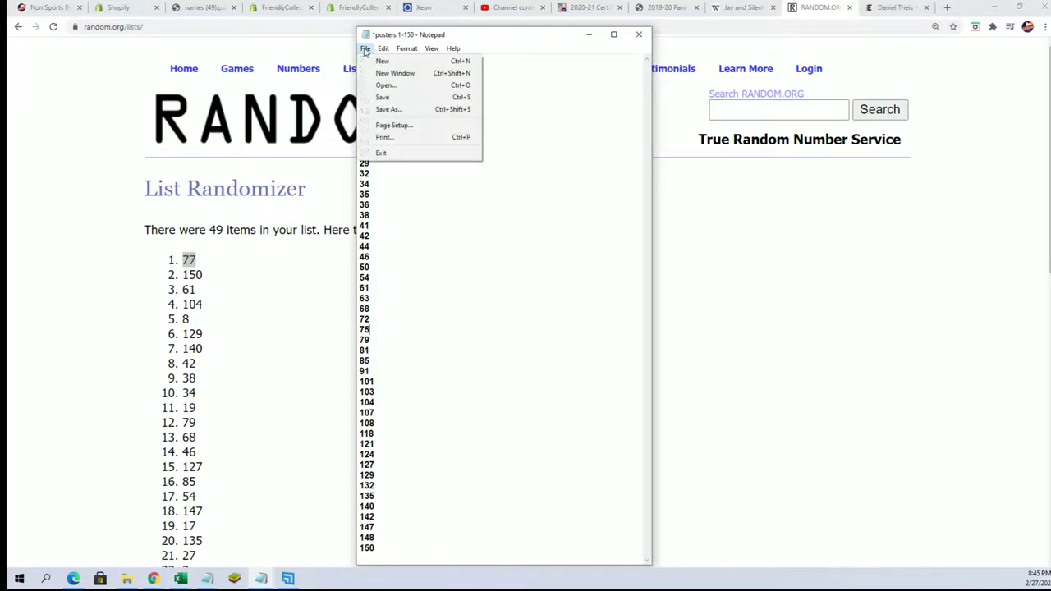
{"action": "left_click", "coordinate": [379, 97]}
{"action": "left_click", "coordinate": [97, 318]}
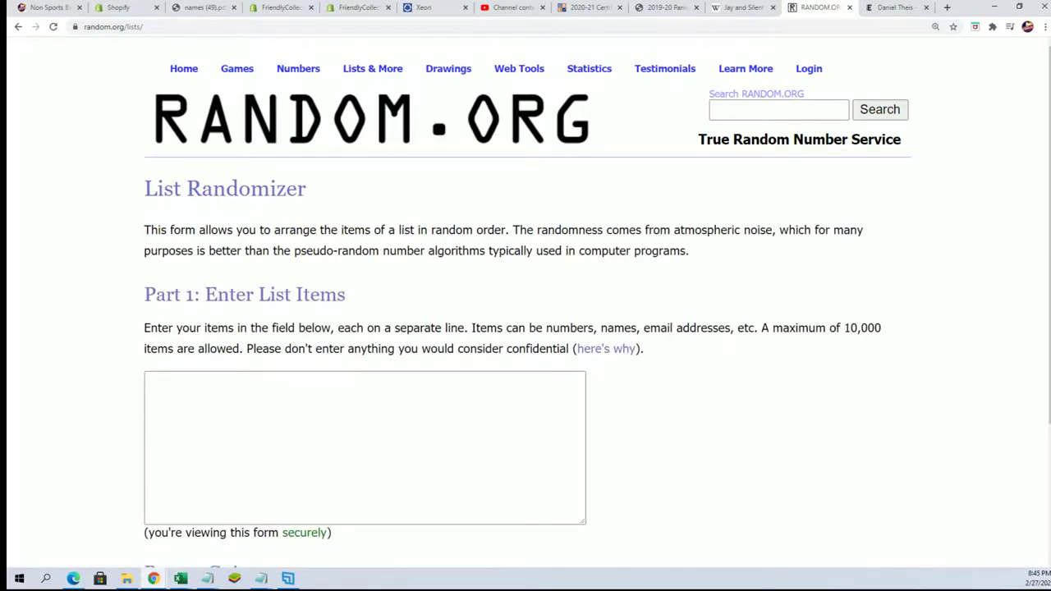
Place the Excel Owner/Color Spot workbook over the browser with the Notepad names beside it
{"action": "left_click", "coordinate": [181, 579]}
{"action": "left_click_drag", "start_coordinate": [821, 177], "coordinate": [662, 60]}
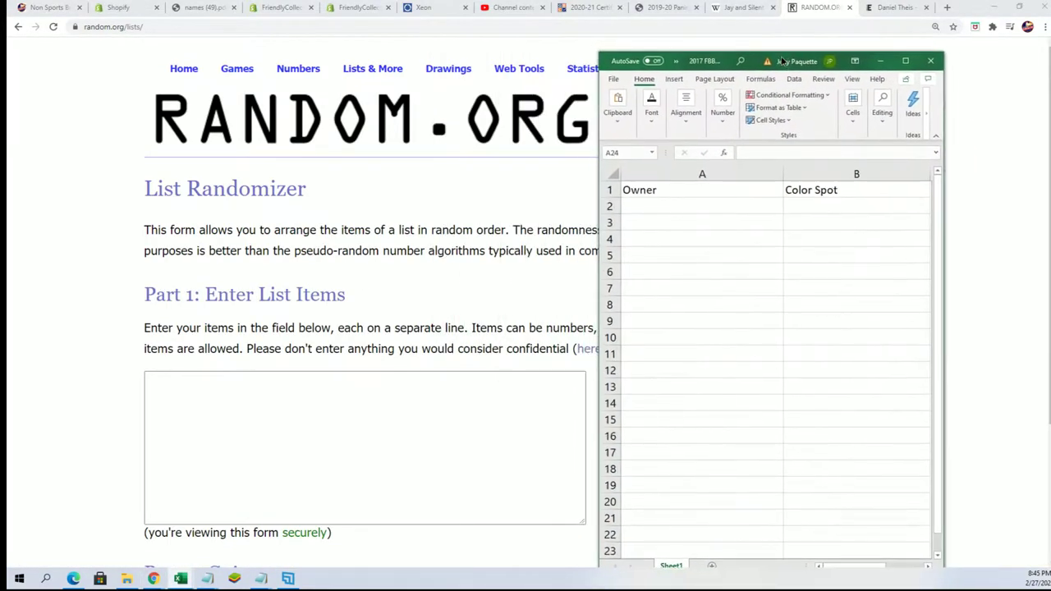
{"action": "left_click", "coordinate": [207, 578]}
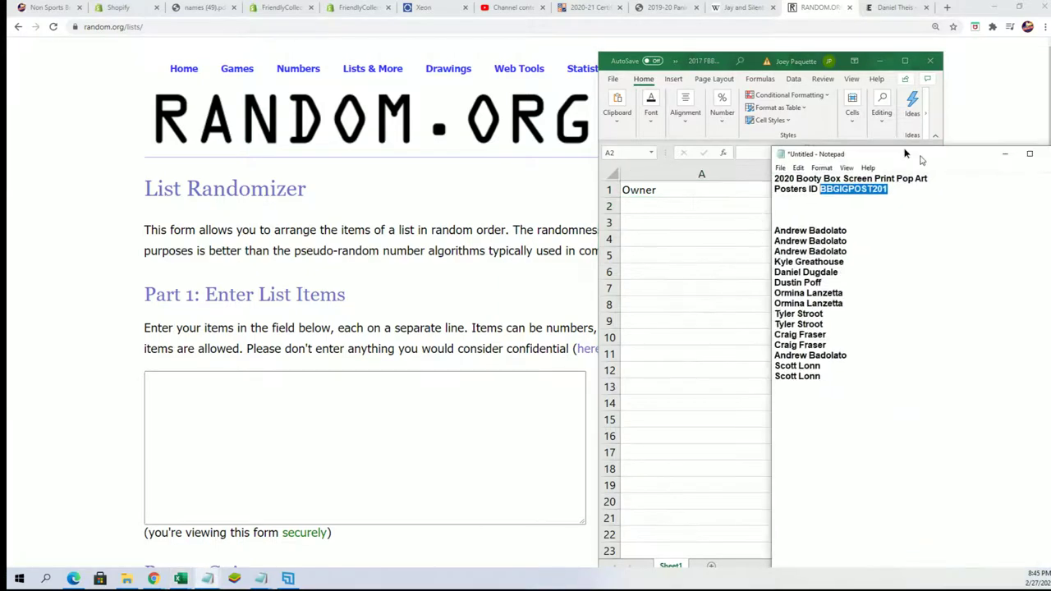
{"action": "left_click_drag", "start_coordinate": [925, 57], "coordinate": [428, 50]}
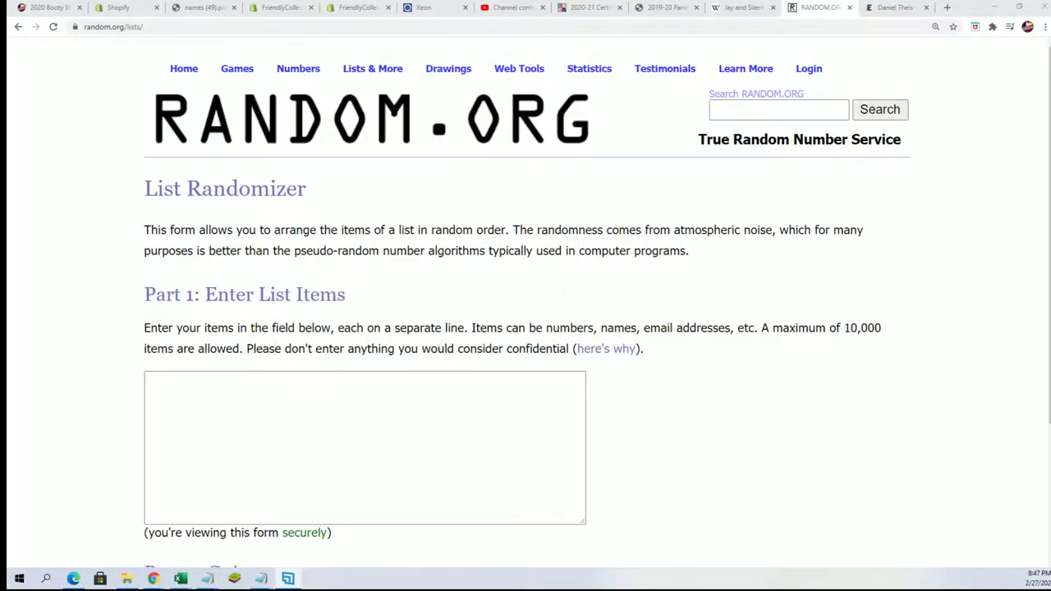
Paste the colour list Black through Yellow beneath the owner names in Notepad
{"action": "key", "text": "alt+Tab"}
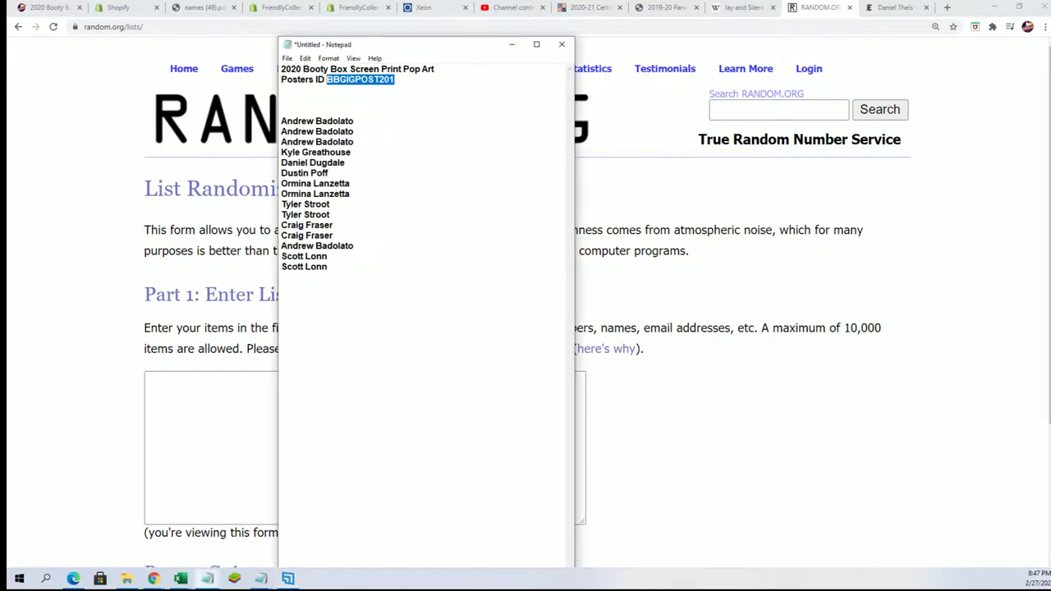
{"action": "left_click", "coordinate": [352, 270]}
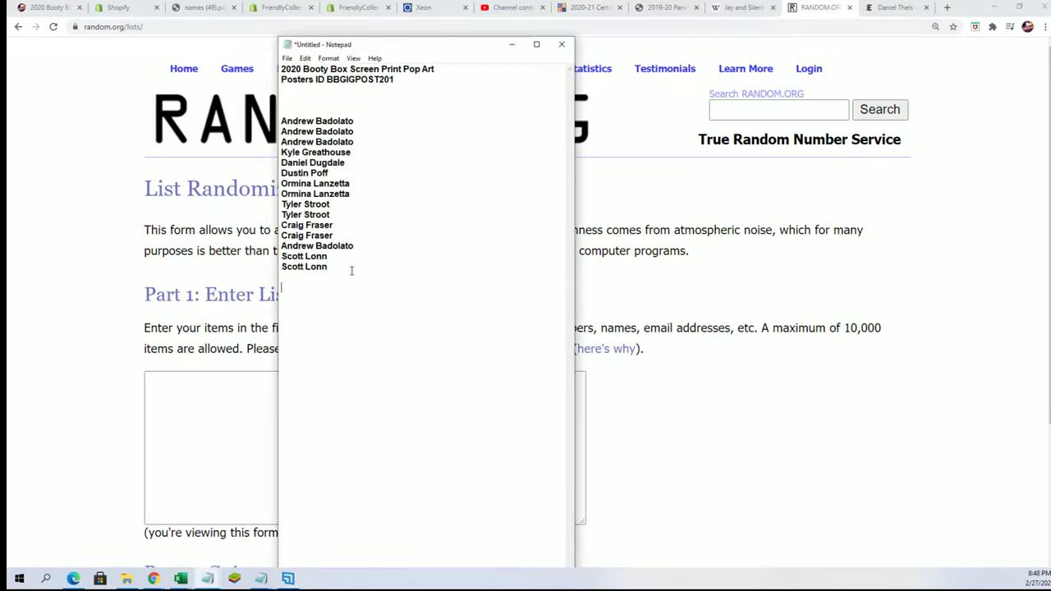
{"action": "type", "text": "Black Blue Brass Brown Copper Gold Green Grey Orange Pink Purple Red Silver White Yellow"}
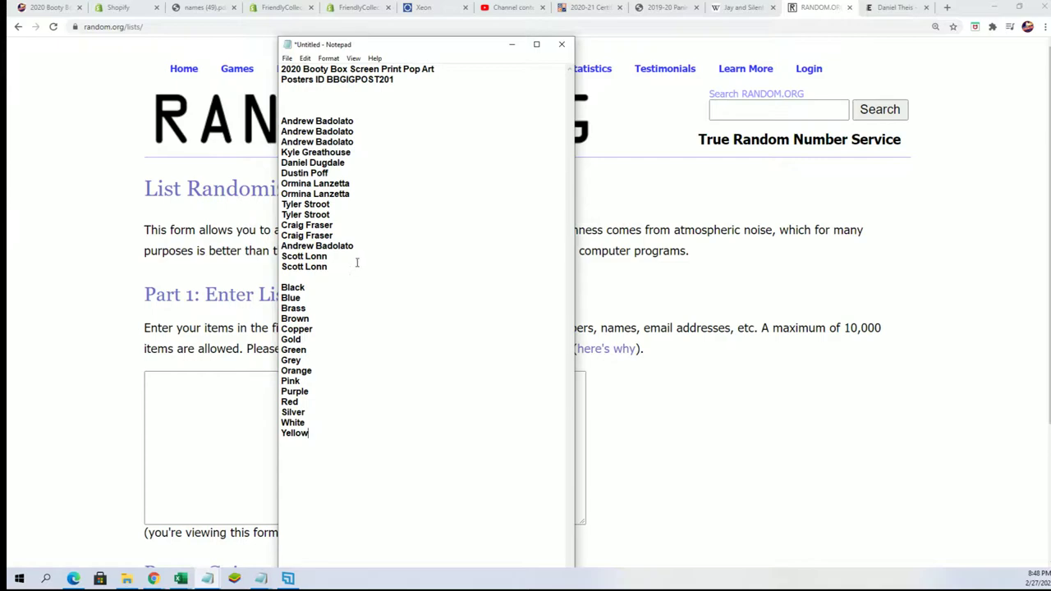
Copy just the owner names from Notepad for the randomizer form
{"action": "mouse_move", "coordinate": [331, 270]}
{"action": "left_mouse_down"}
{"action": "mouse_move", "coordinate": [328, 210]}
{"action": "mouse_move", "coordinate": [281, 109]}
{"action": "left_mouse_up"}
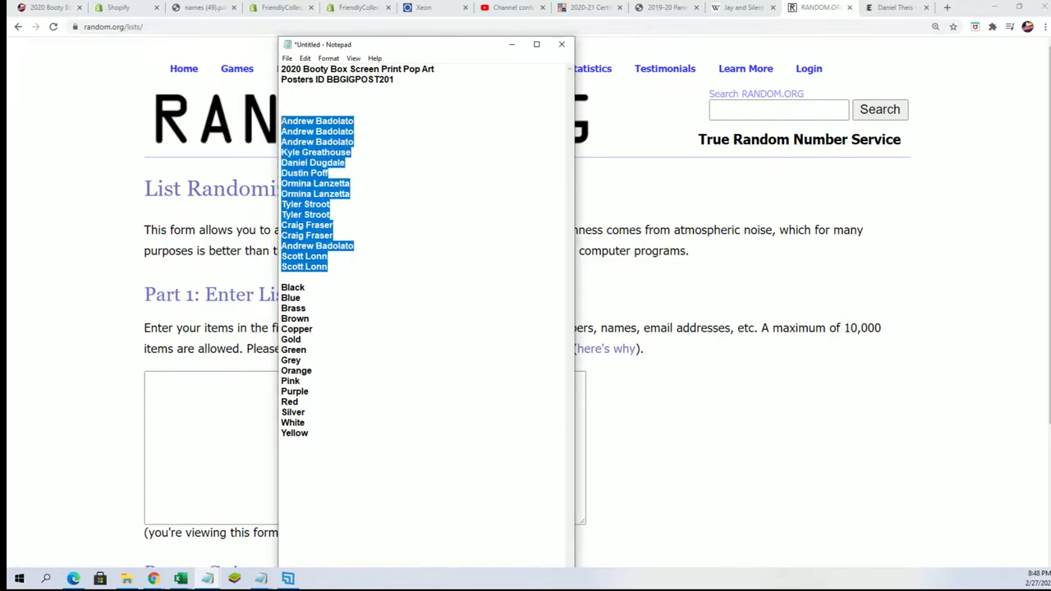
{"action": "right_click", "coordinate": [301, 124]}
{"action": "left_click", "coordinate": [315, 167]}
{"action": "left_click", "coordinate": [174, 389]}
{"action": "right_click", "coordinate": [166, 386]}
Paste the 15 owner names into the randomizer and shuffle them
{"action": "left_click", "coordinate": [189, 470]}
{"action": "scroll", "coordinate": [206, 460], "scroll_direction": "down", "scroll_amount": 3}
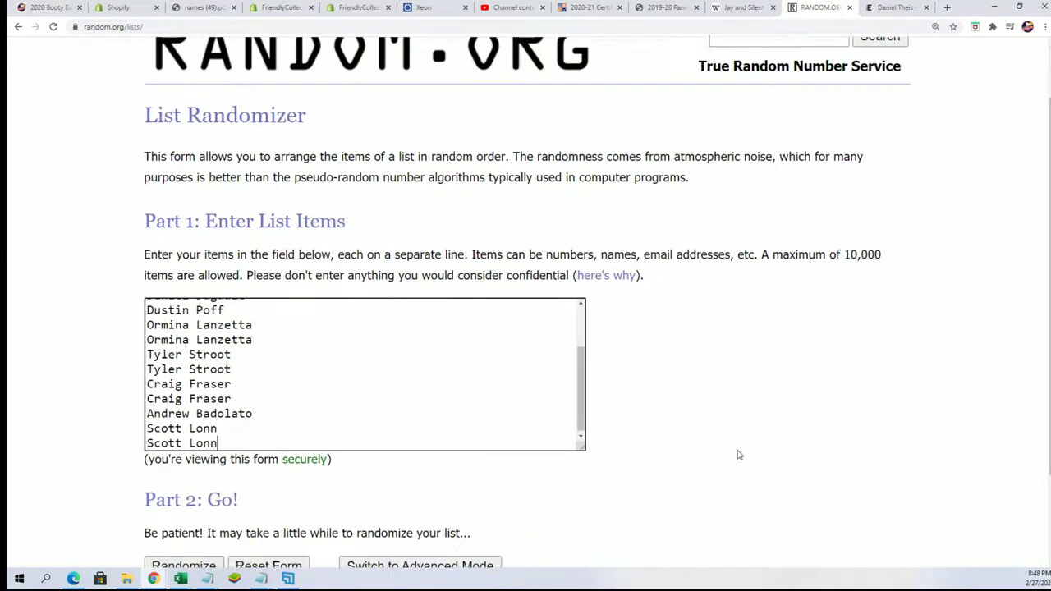
{"action": "left_click", "coordinate": [216, 450]}
{"action": "scroll", "coordinate": [198, 453], "scroll_direction": "down", "scroll_amount": 3}
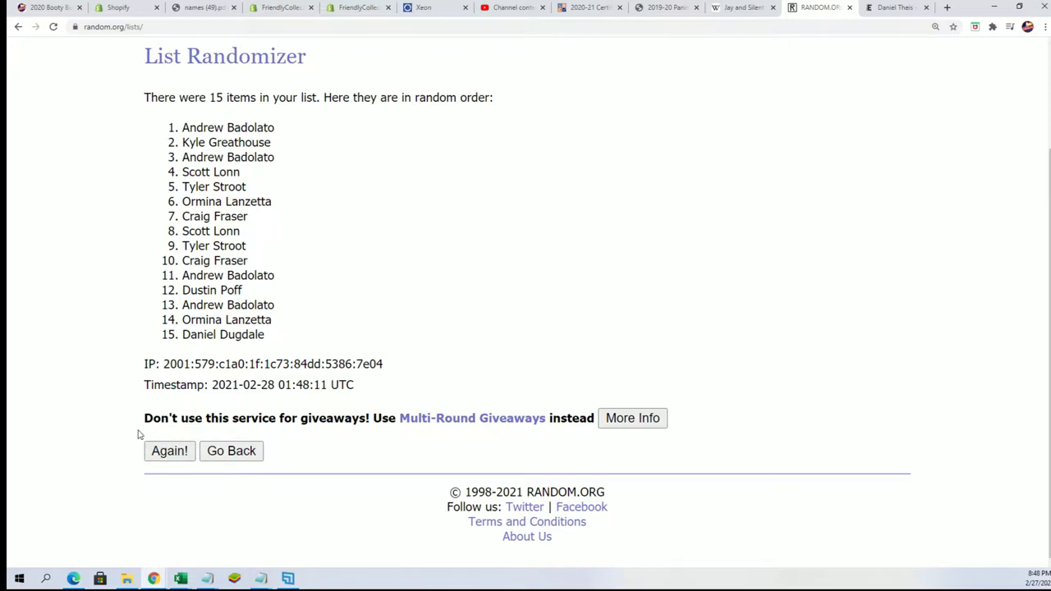
Reshuffle the owner names until the counter reads seven randomizations
{"action": "left_click", "coordinate": [166, 451]}
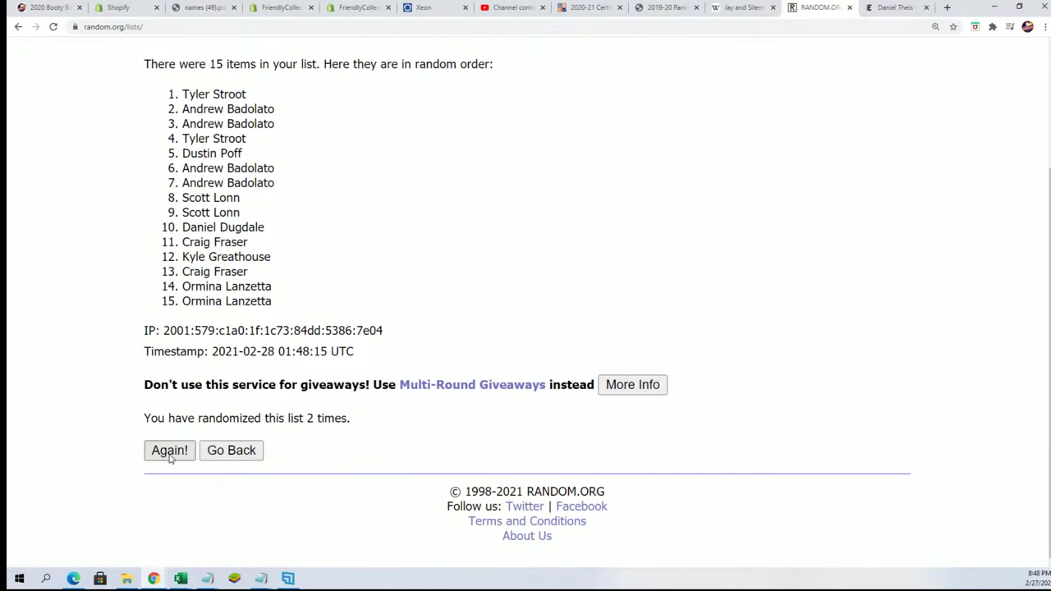
{"action": "left_click", "coordinate": [179, 450]}
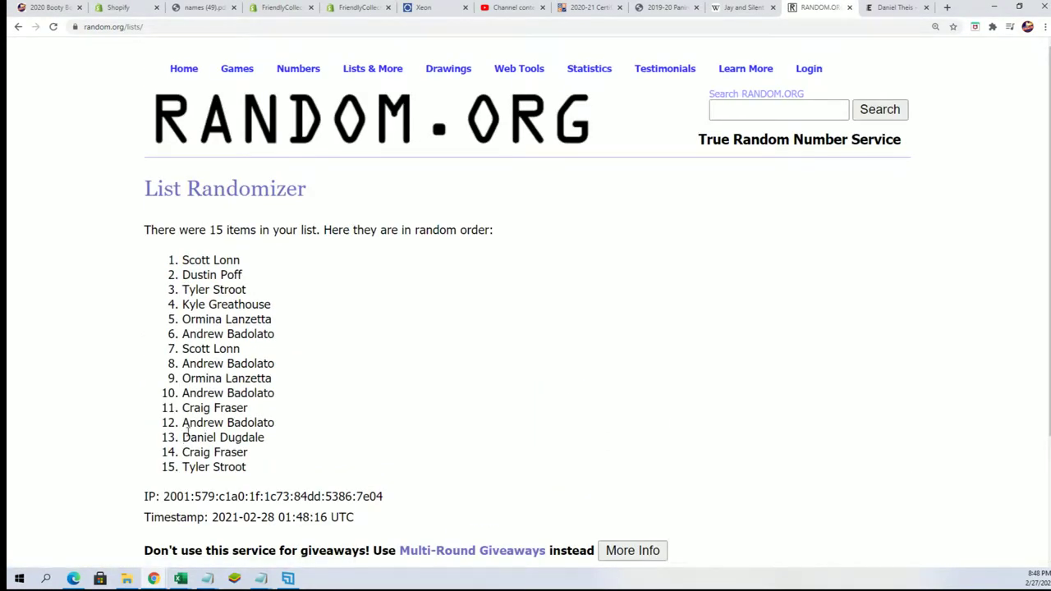
{"action": "scroll", "coordinate": [171, 451], "scroll_direction": "down", "scroll_amount": 2}
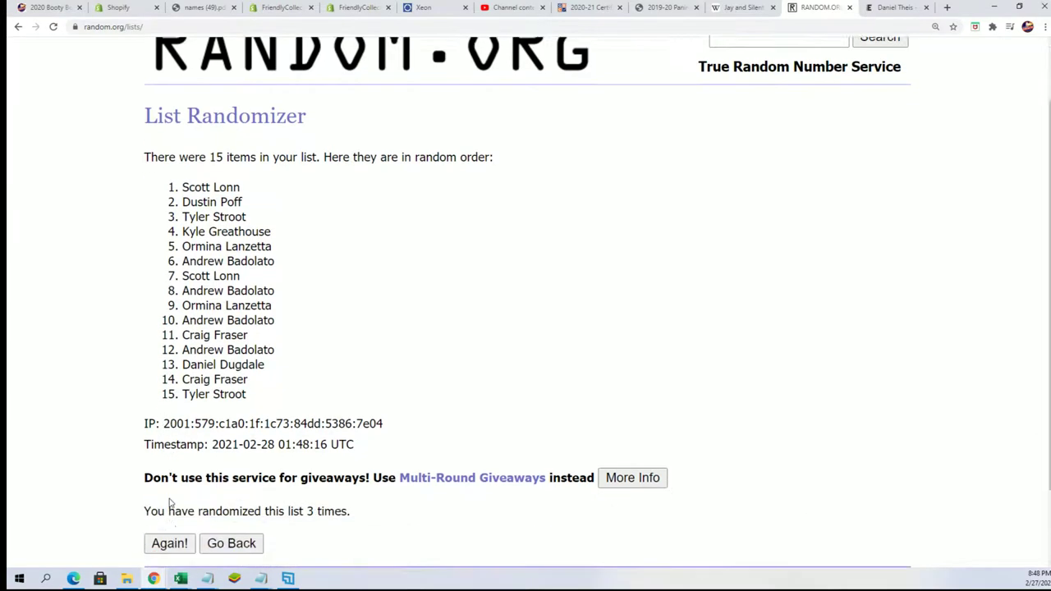
{"action": "scroll", "coordinate": [172, 456], "scroll_direction": "down", "scroll_amount": 2}
{"action": "left_click", "coordinate": [173, 456]}
{"action": "scroll", "coordinate": [169, 455], "scroll_direction": "down", "scroll_amount": 2}
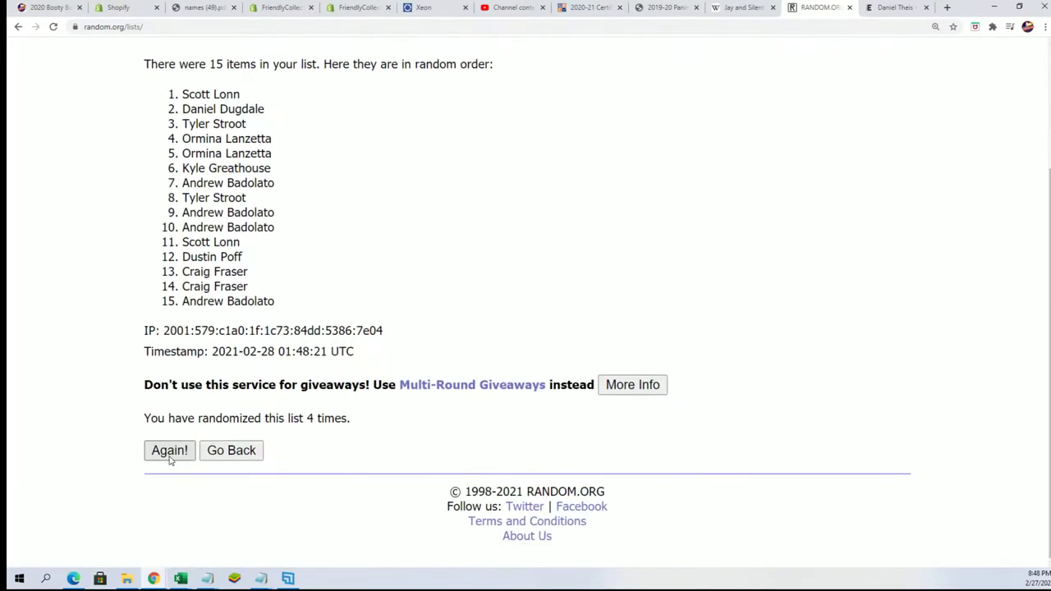
{"action": "left_click", "coordinate": [169, 455]}
{"action": "scroll", "coordinate": [168, 473], "scroll_direction": "down", "scroll_amount": 2}
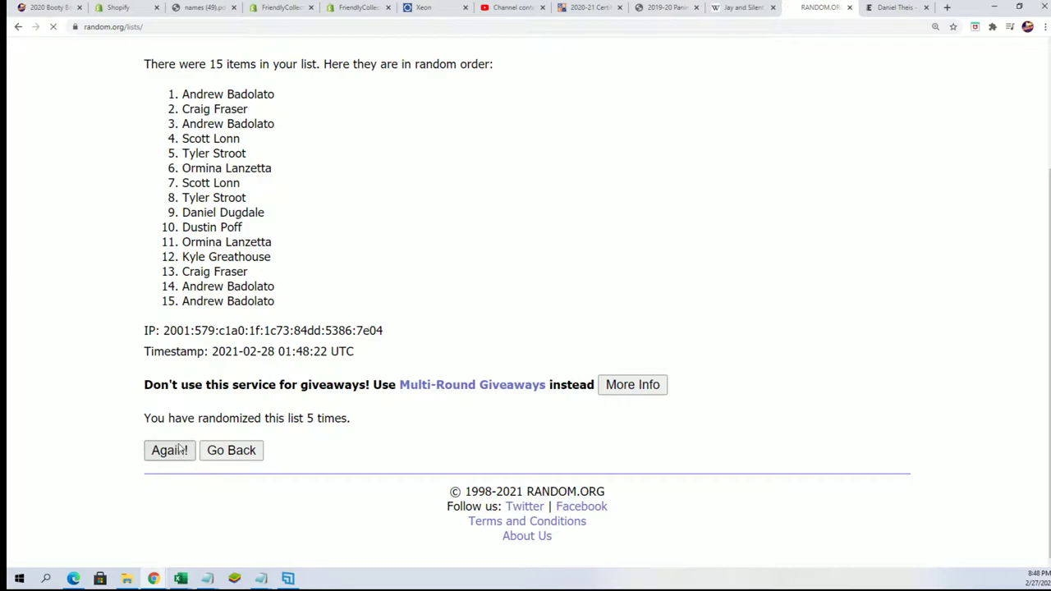
{"action": "left_click", "coordinate": [161, 454]}
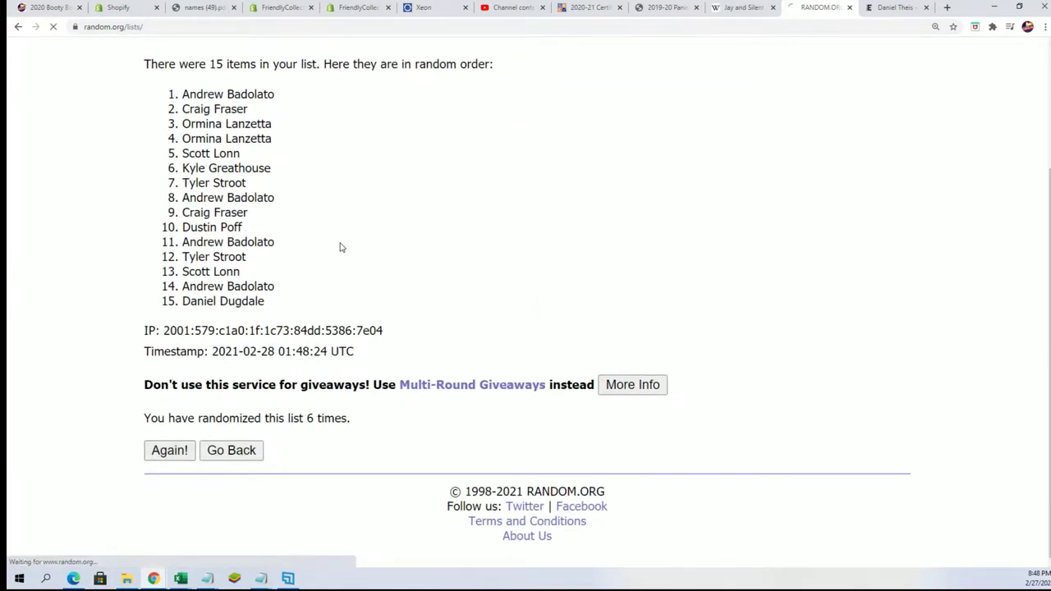
{"action": "scroll", "coordinate": [221, 151], "scroll_direction": "down", "scroll_amount": 2}
Copy the shuffled owner name list from the randomizer
{"action": "left_click_drag", "start_coordinate": [182, 147], "coordinate": [273, 335]}
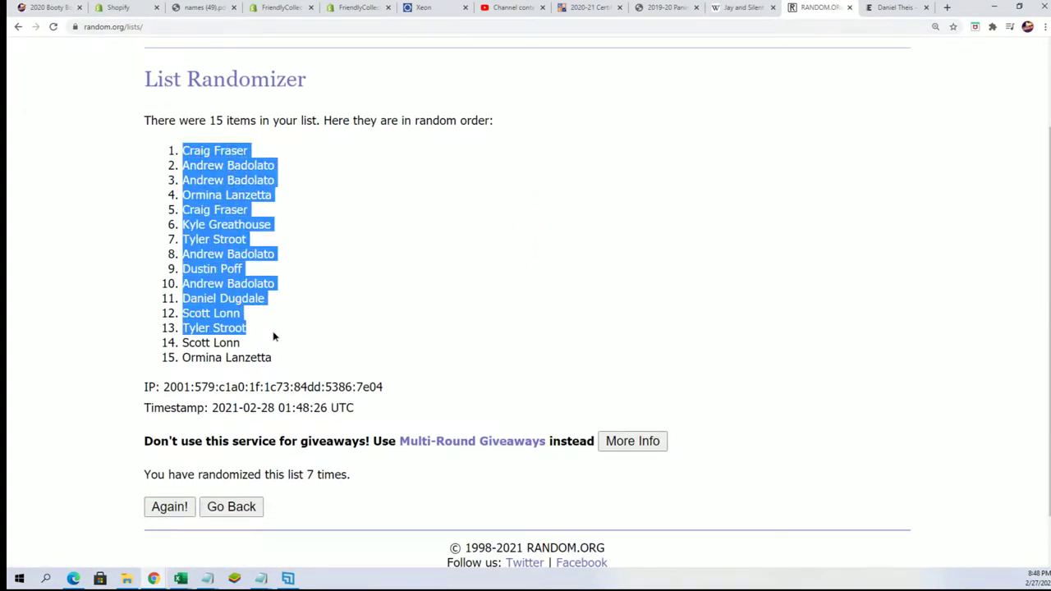
{"action": "right_click", "coordinate": [223, 267]}
{"action": "left_click", "coordinate": [238, 275]}
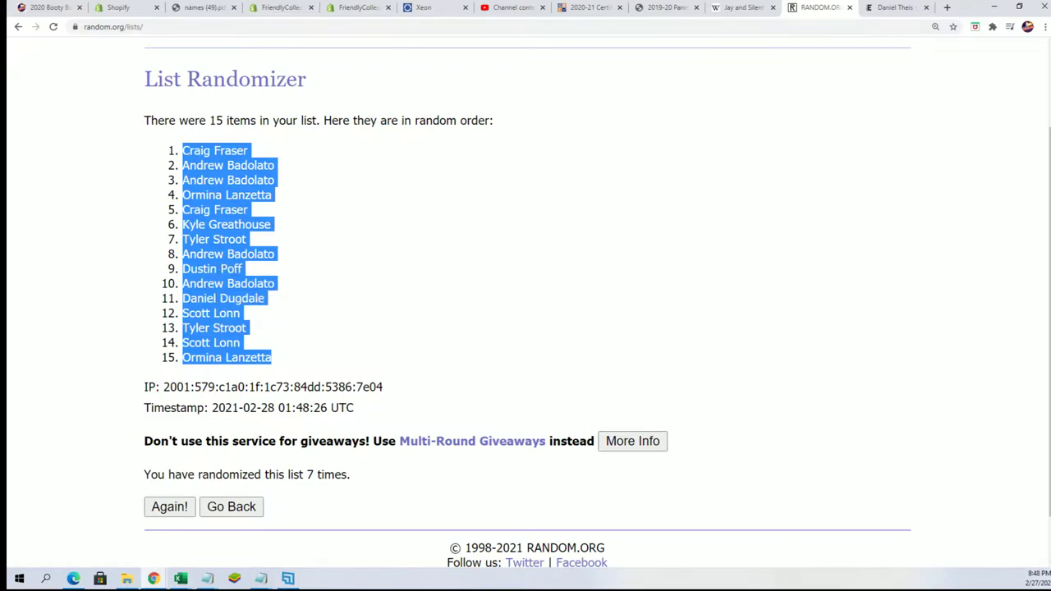
{"action": "key", "text": "alt+Tab"}
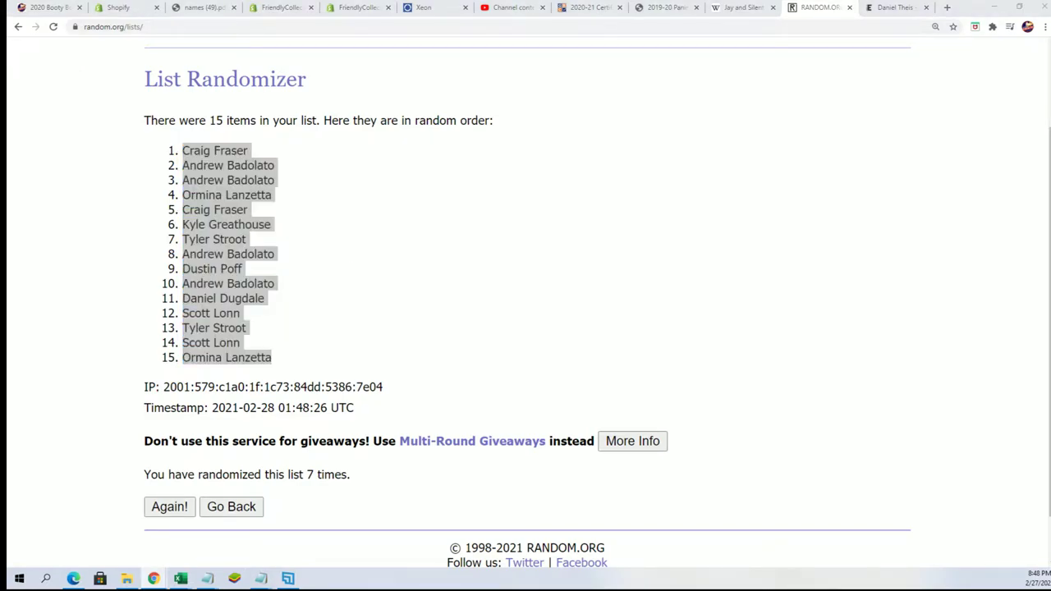
Paste the names as plain text into A2:A16 and narrow column A to fit
{"action": "right_click", "coordinate": [633, 208]}
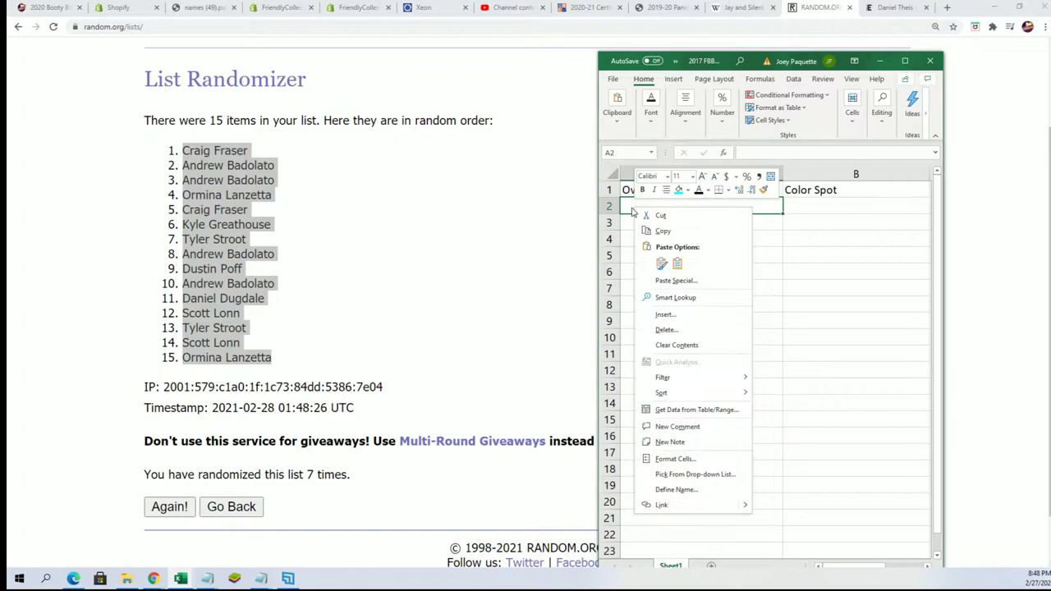
{"action": "left_click", "coordinate": [657, 282]}
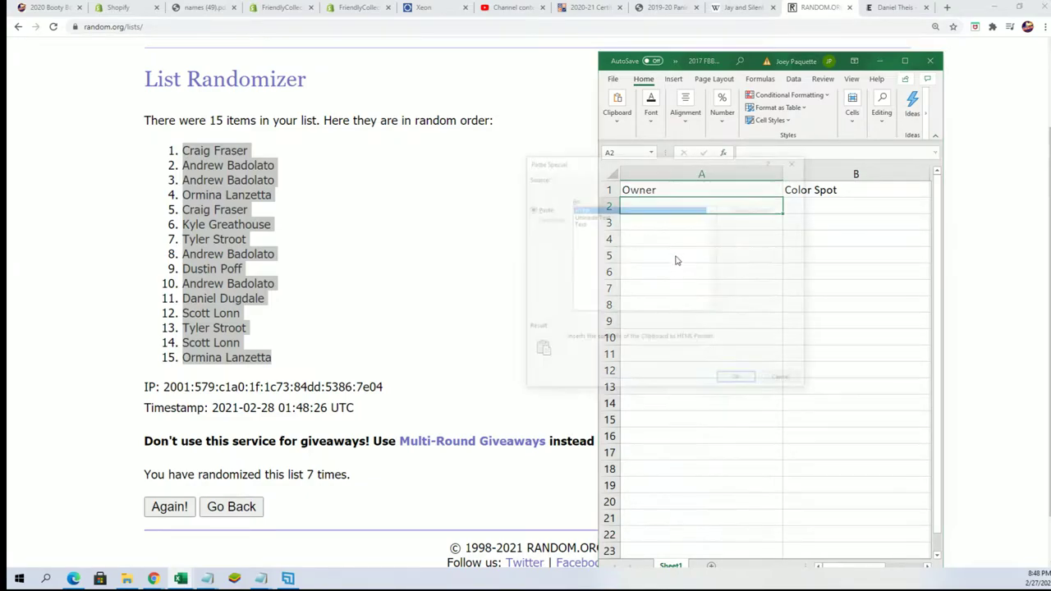
{"action": "left_click", "coordinate": [627, 260]}
{"action": "left_click", "coordinate": [736, 381]}
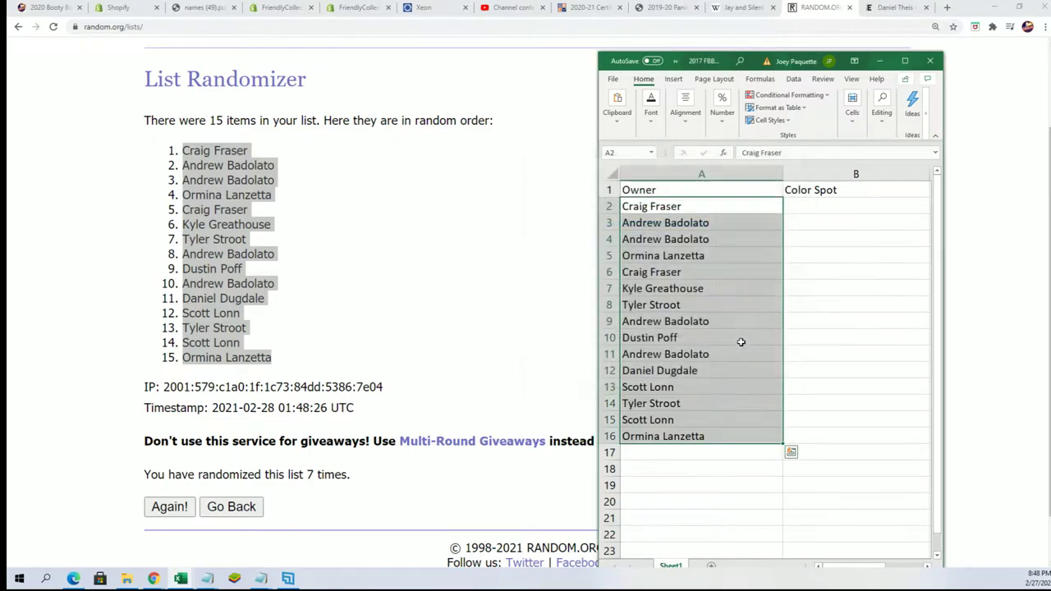
{"action": "left_click", "coordinate": [768, 174]}
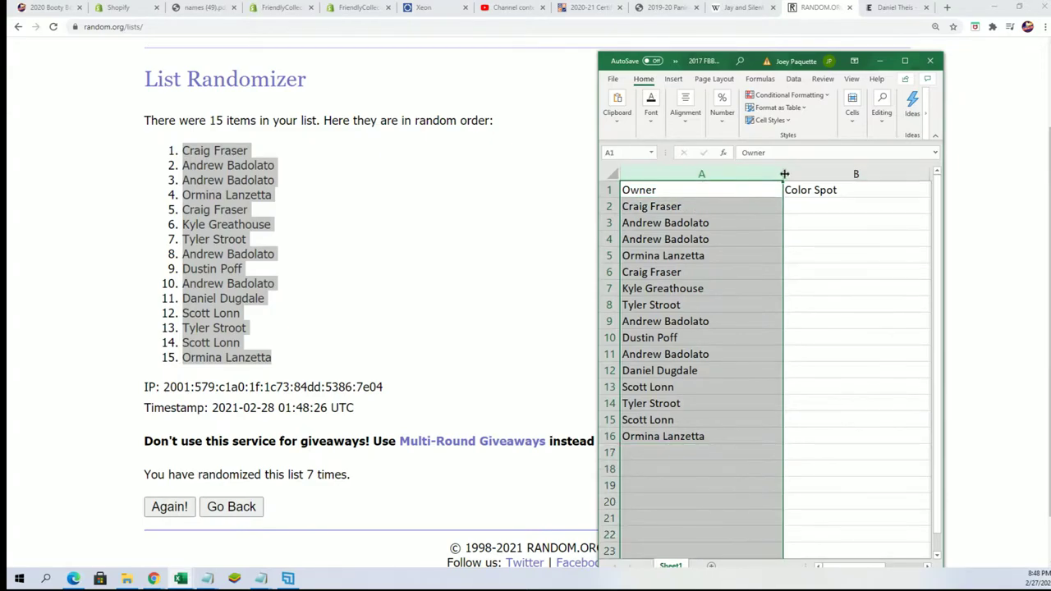
{"action": "left_click_drag", "start_coordinate": [719, 190], "coordinate": [719, 191]}
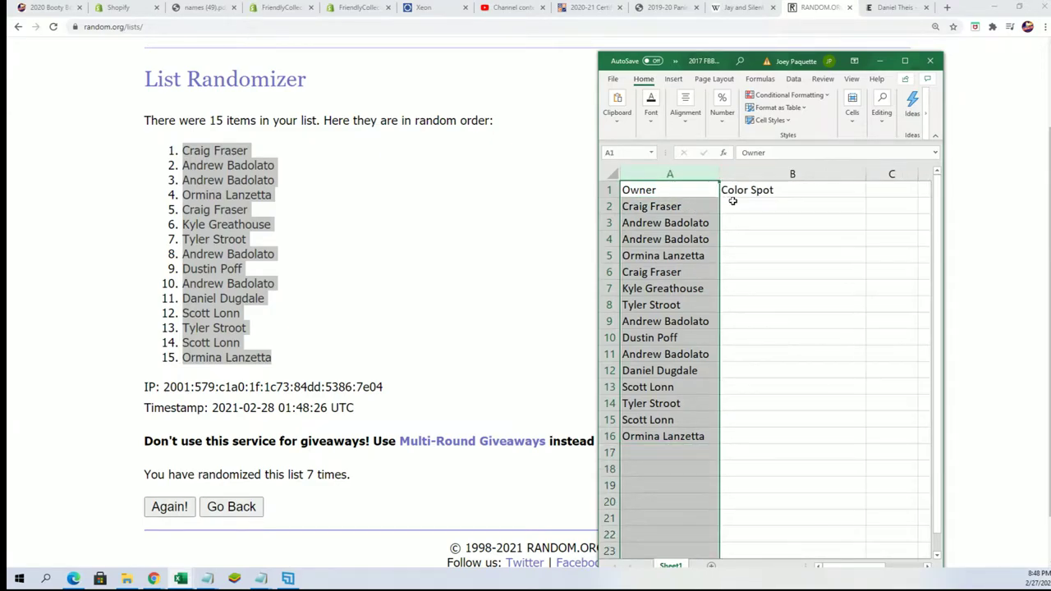
{"action": "left_click", "coordinate": [743, 207]}
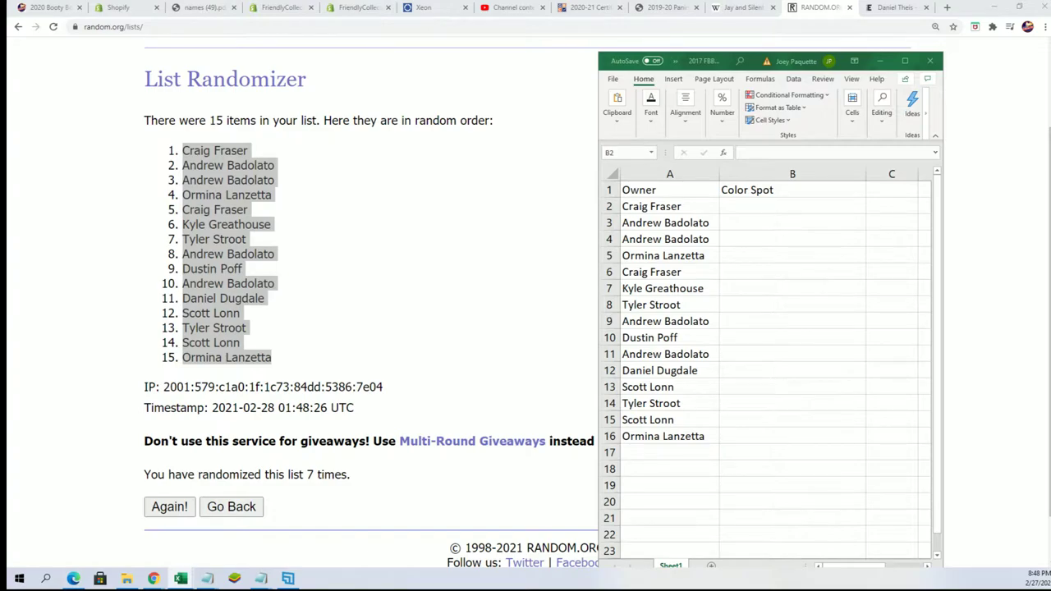
{"action": "key", "text": "alt+Tab"}
Copy the 15 colours from the Notepad list
{"action": "left_click", "coordinate": [317, 433]}
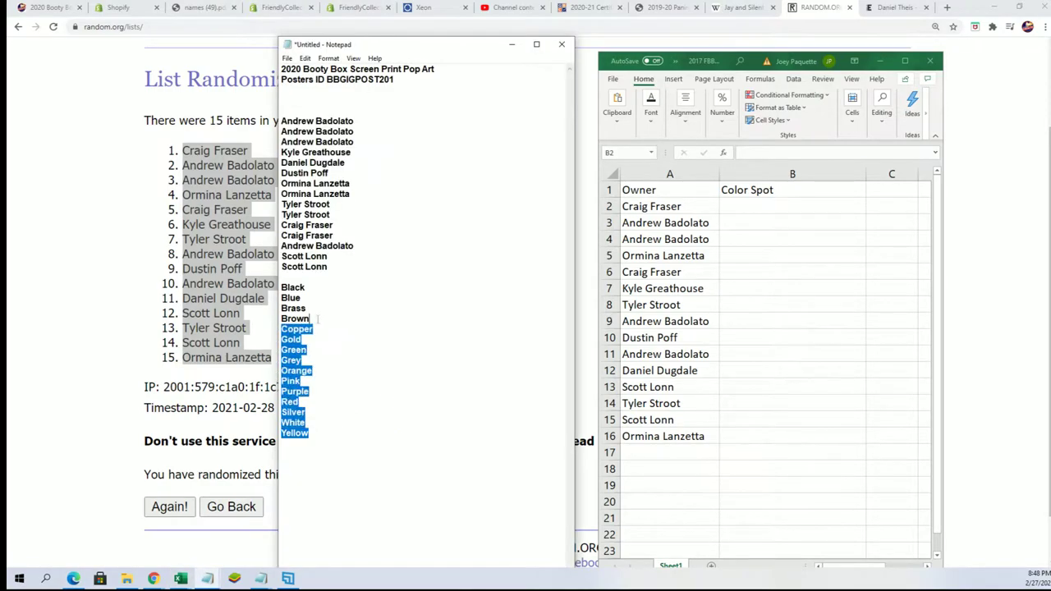
{"action": "right_click", "coordinate": [295, 294]}
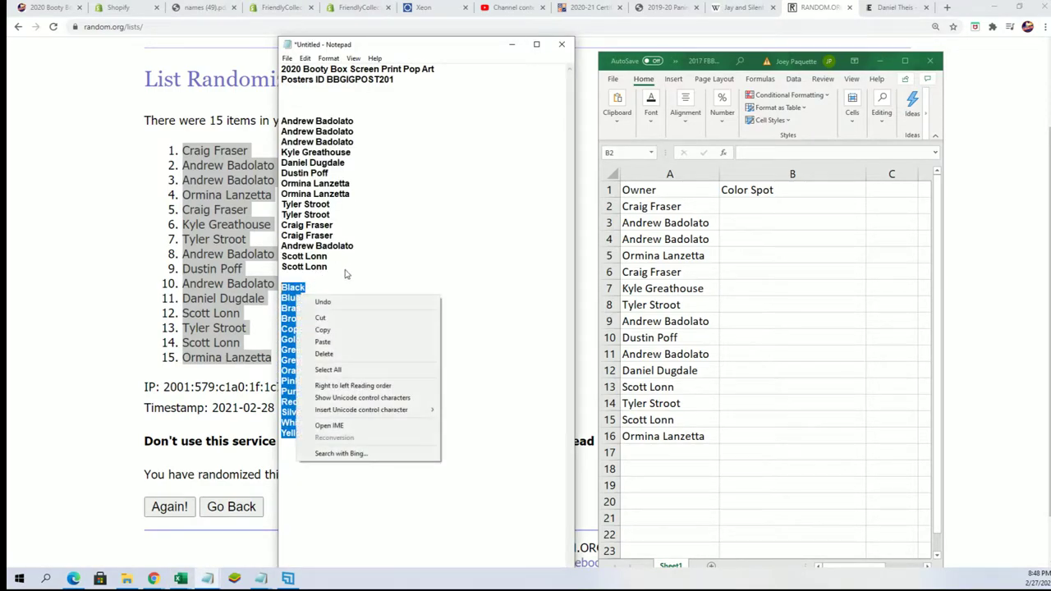
{"action": "left_click", "coordinate": [312, 330]}
{"action": "key", "text": "alt+Tab"}
Paste the colours into a fresh List Randomizer form and randomize them
{"action": "scroll", "coordinate": [435, 177], "scroll_direction": "up", "scroll_amount": 3}
{"action": "mouse_move", "coordinate": [373, 69]}
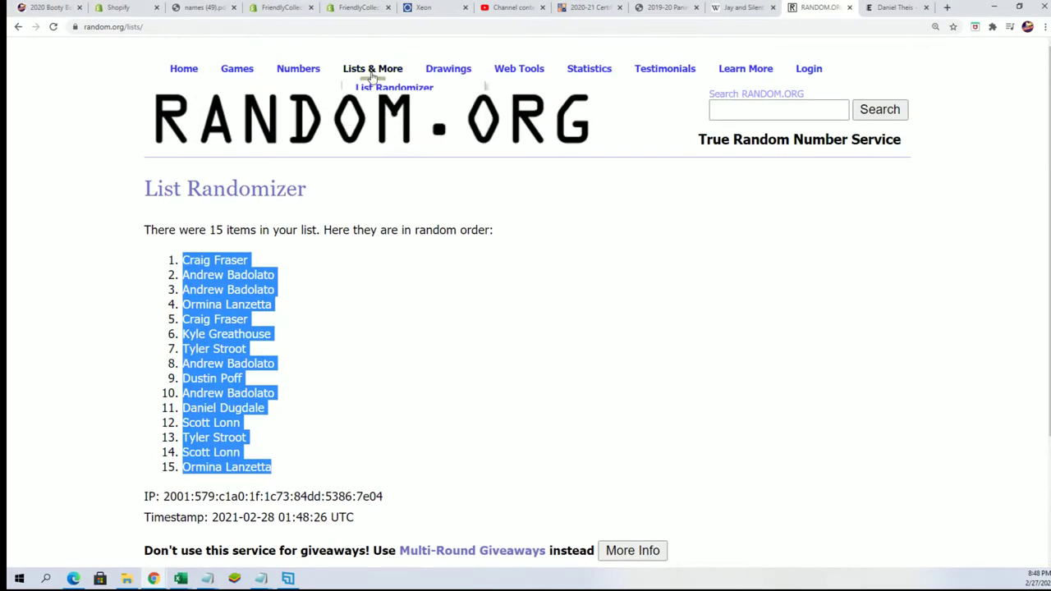
{"action": "left_click", "coordinate": [398, 89]}
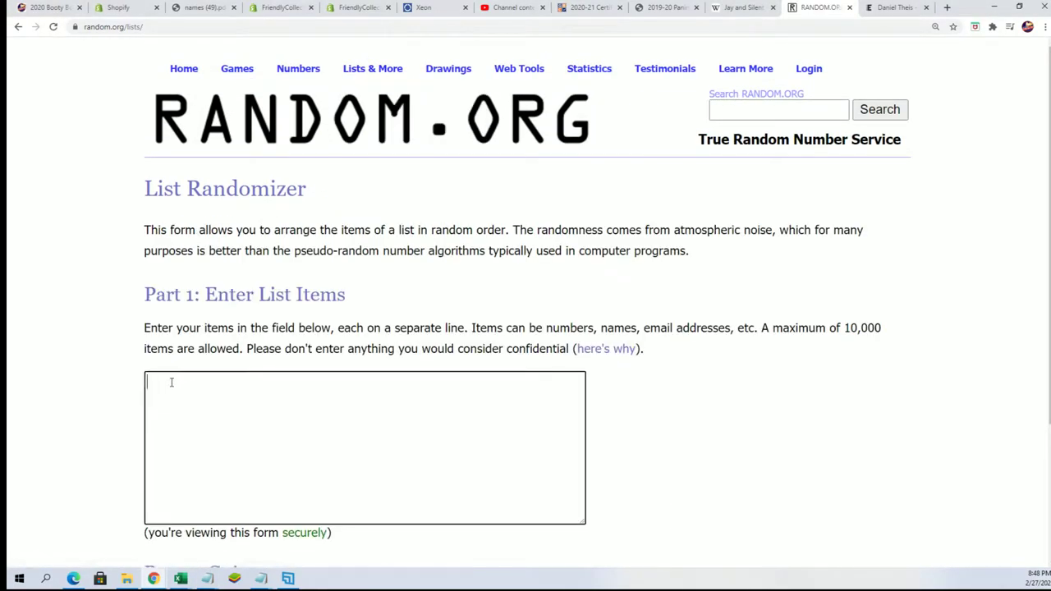
{"action": "right_click", "coordinate": [173, 385]}
{"action": "left_click", "coordinate": [198, 469]}
{"action": "scroll", "coordinate": [235, 491], "scroll_direction": "down", "scroll_amount": 3}
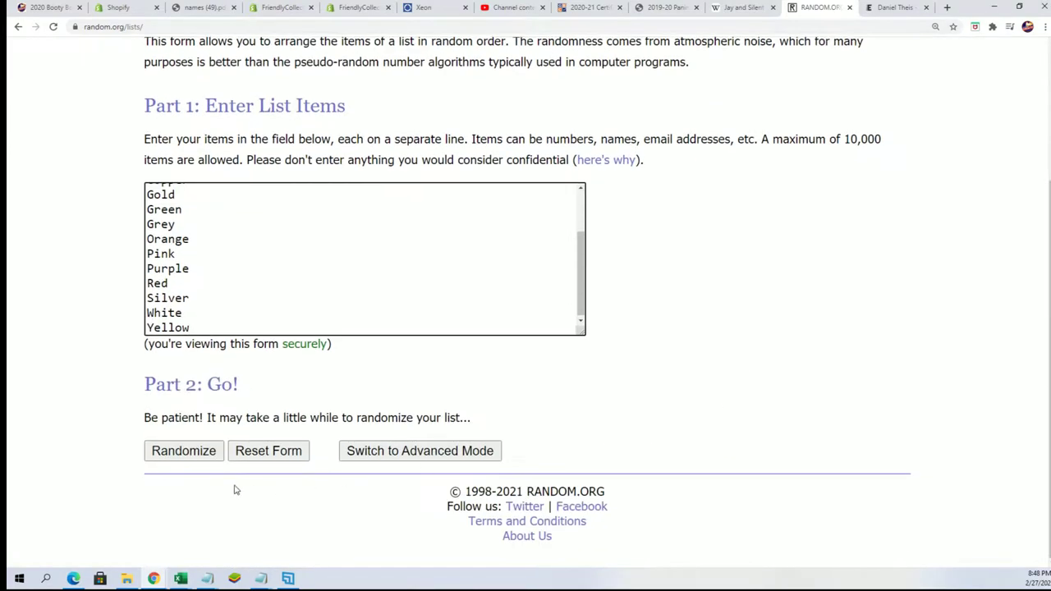
{"action": "left_click", "coordinate": [184, 453]}
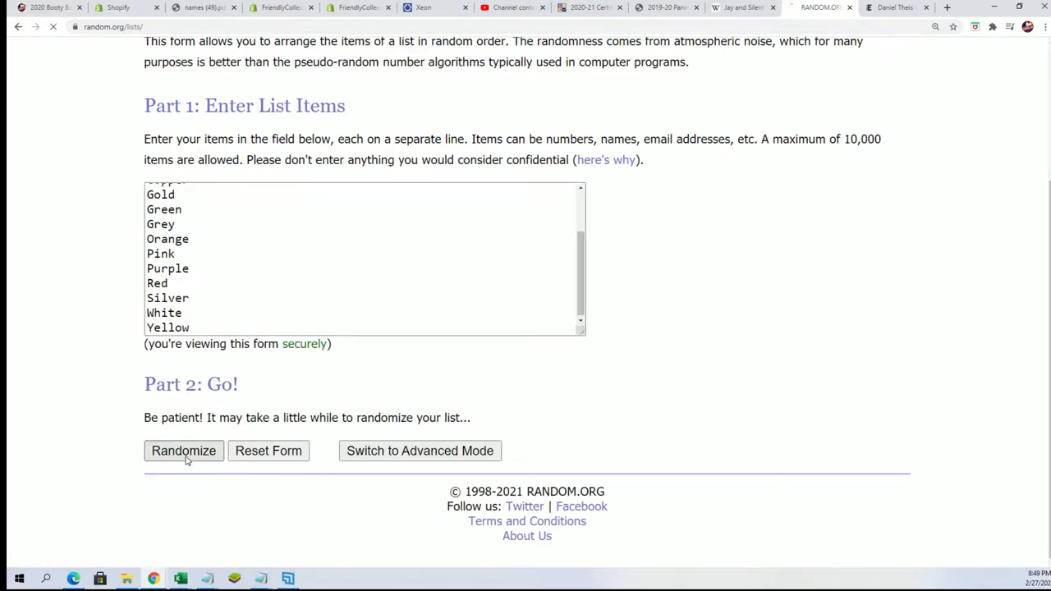
Reshuffle the colours to seven runs, Copper first, and select the result
{"action": "scroll", "coordinate": [174, 444], "scroll_direction": "down", "scroll_amount": 3}
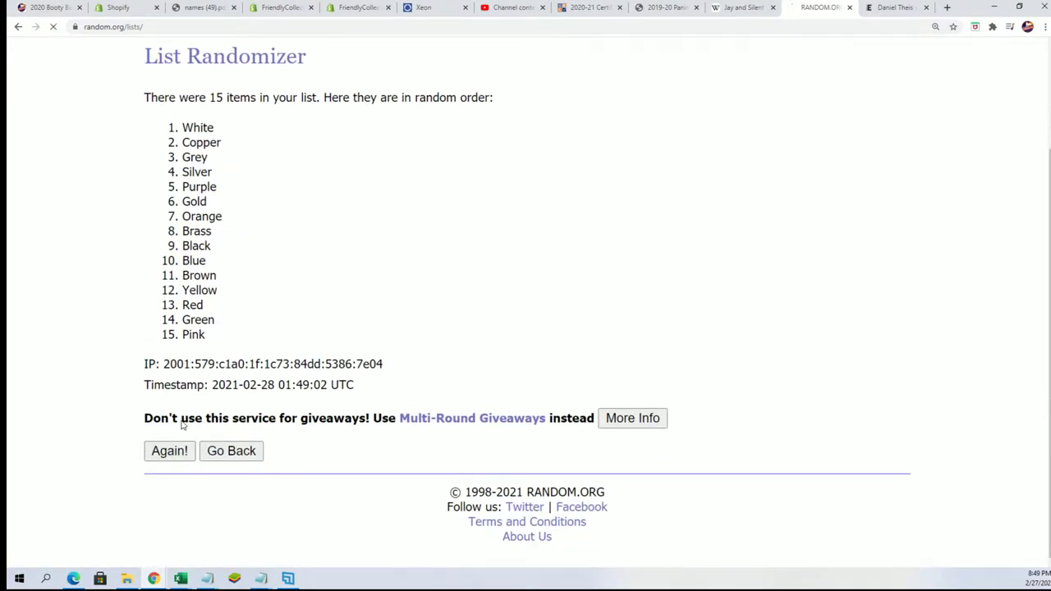
{"action": "scroll", "coordinate": [185, 435], "scroll_direction": "down", "scroll_amount": 2}
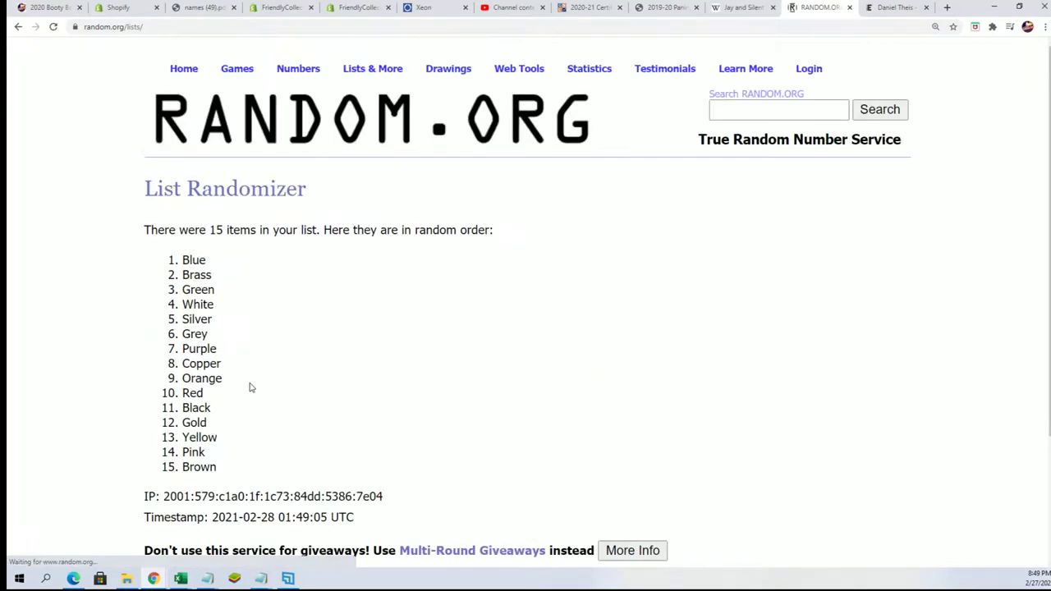
{"action": "scroll", "coordinate": [165, 436], "scroll_direction": "down", "scroll_amount": 2}
{"action": "scroll", "coordinate": [247, 369], "scroll_direction": "down", "scroll_amount": 2}
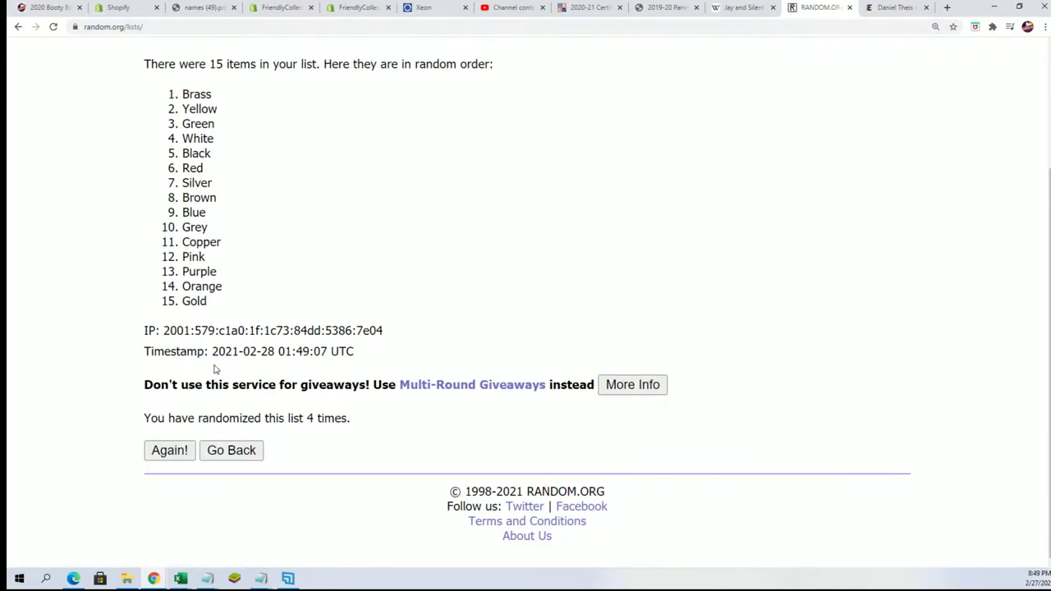
{"action": "left_click", "coordinate": [168, 451]}
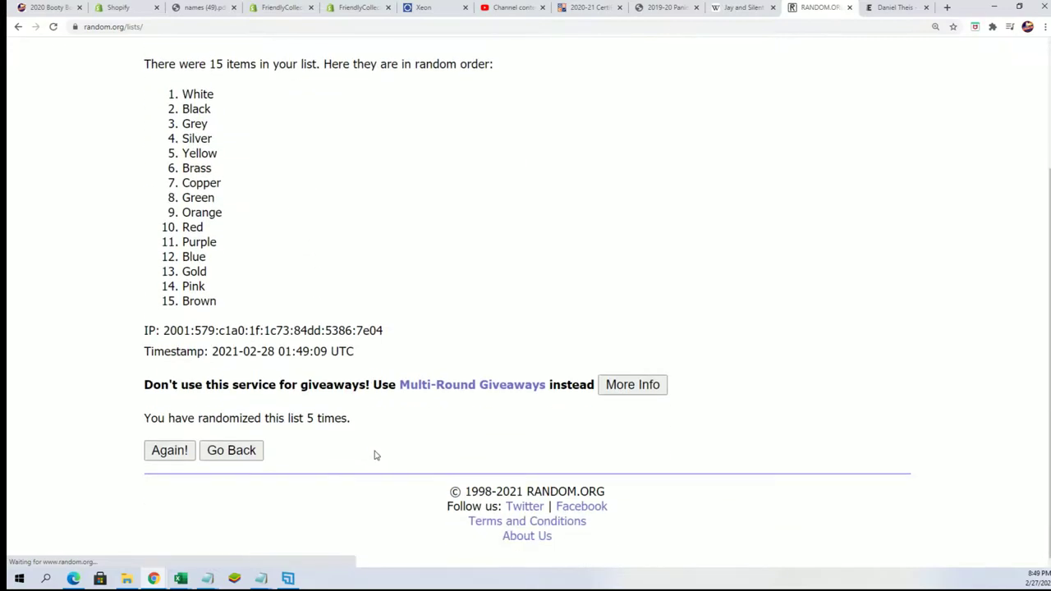
{"action": "left_click", "coordinate": [167, 448]}
{"action": "scroll", "coordinate": [328, 399], "scroll_direction": "down", "scroll_amount": 2}
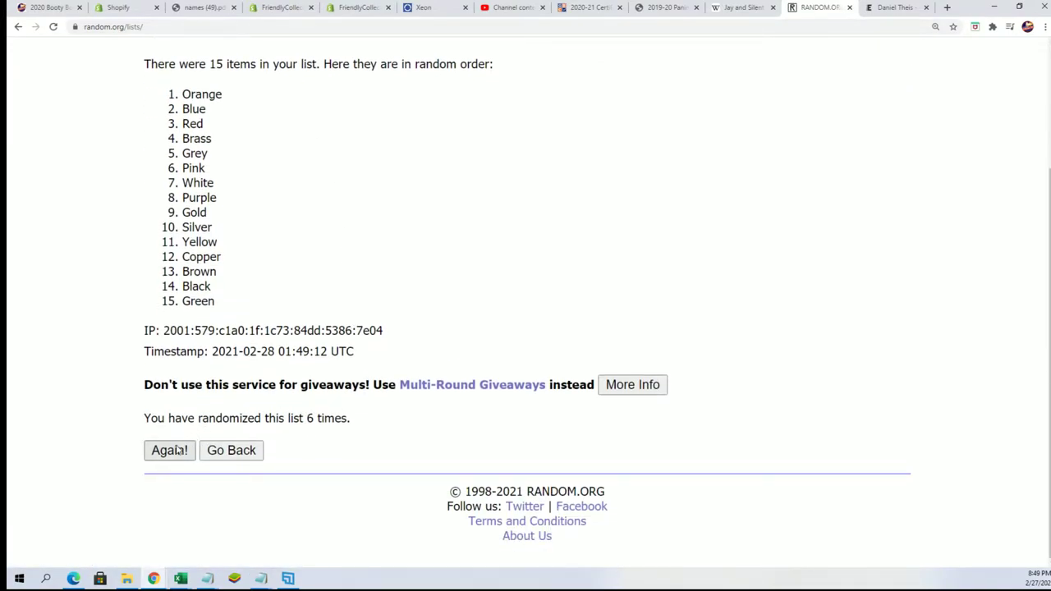
{"action": "left_click", "coordinate": [176, 451]}
{"action": "scroll", "coordinate": [258, 130], "scroll_direction": "down", "scroll_amount": 2}
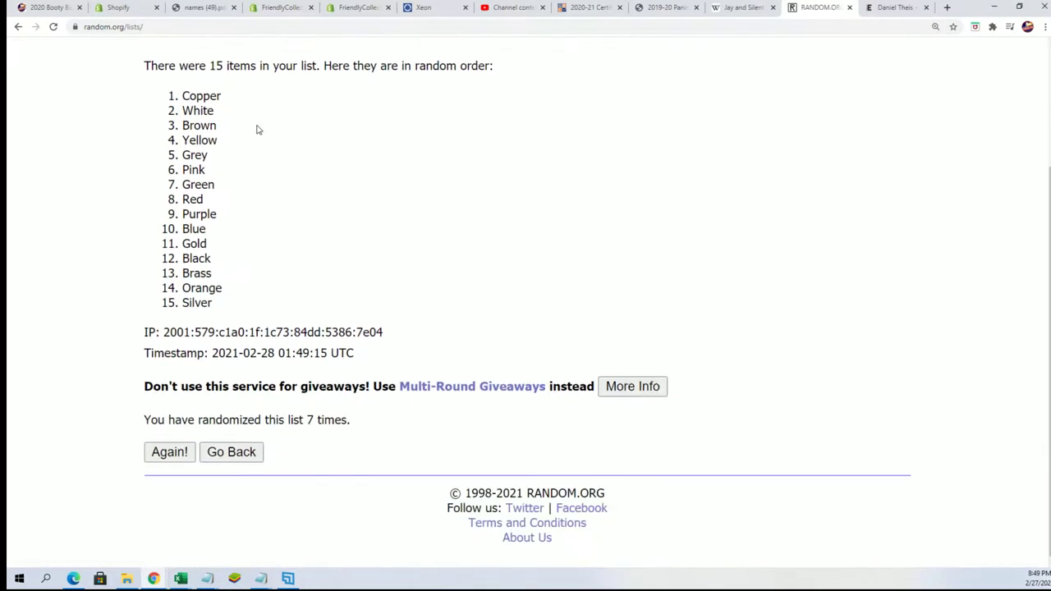
{"action": "left_click_drag", "start_coordinate": [188, 89], "coordinate": [229, 316]}
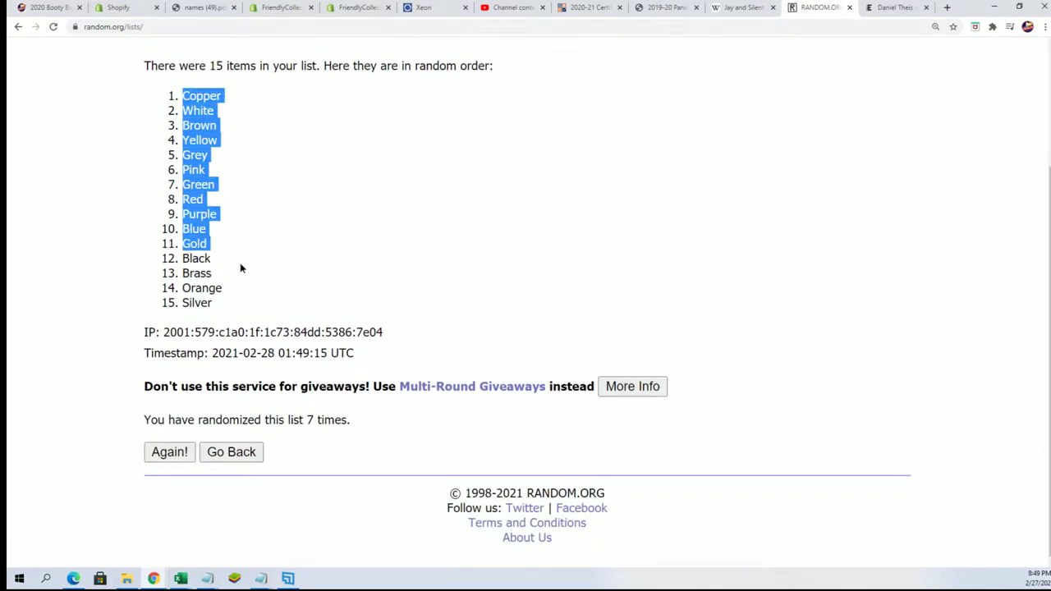
Copy the shuffled colour list from the randomizer
{"action": "right_click", "coordinate": [220, 306]}
{"action": "left_click", "coordinate": [238, 314]}
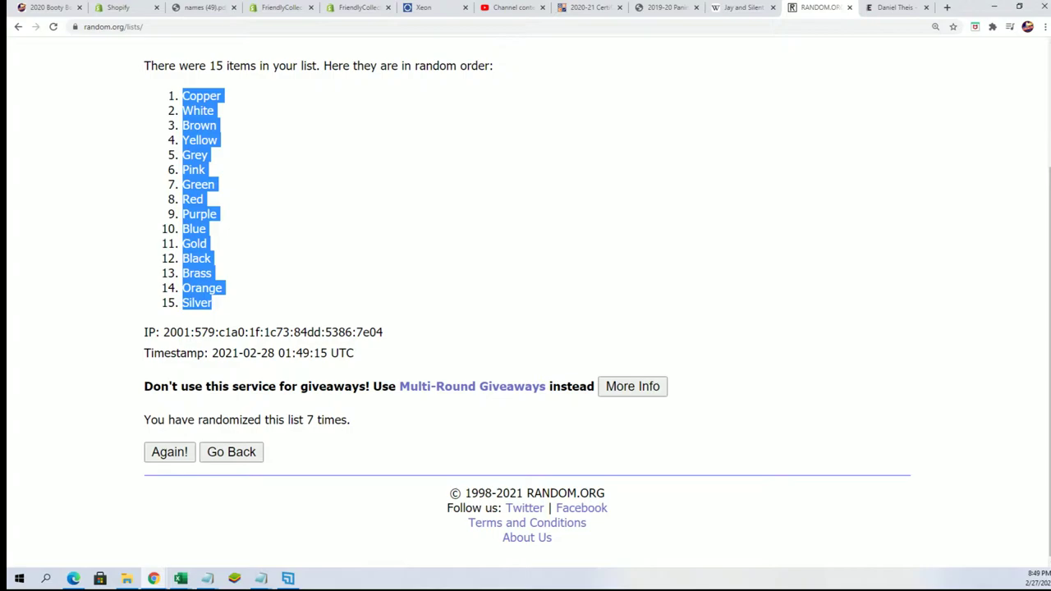
{"action": "key", "text": "alt+Tab"}
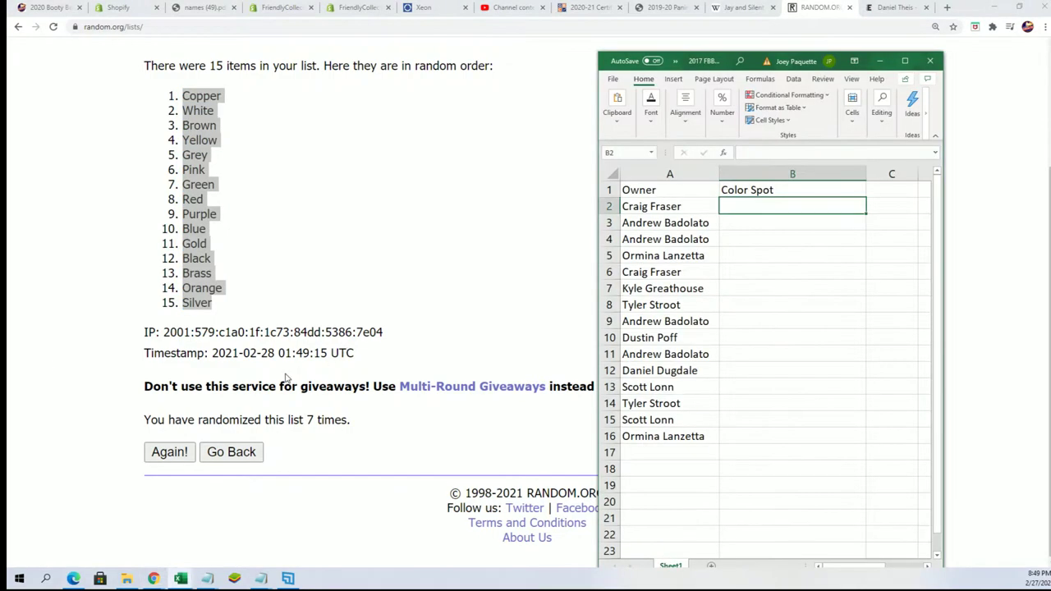
Paste the colours as plain text into B2:B16 and narrow column B to fit
{"action": "right_click", "coordinate": [736, 204]}
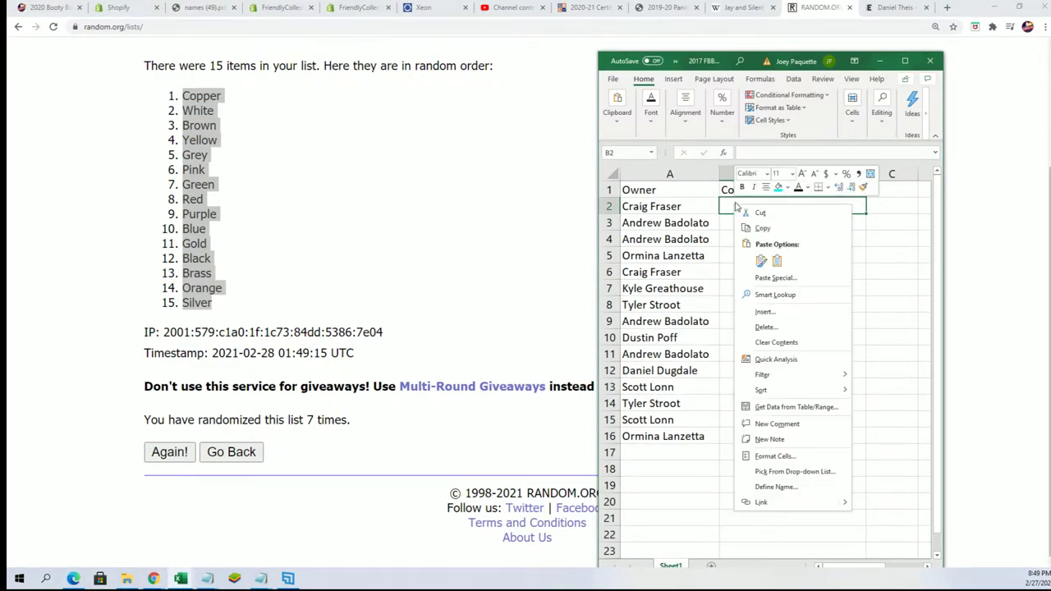
{"action": "left_click", "coordinate": [777, 278]}
{"action": "left_click", "coordinate": [702, 210]}
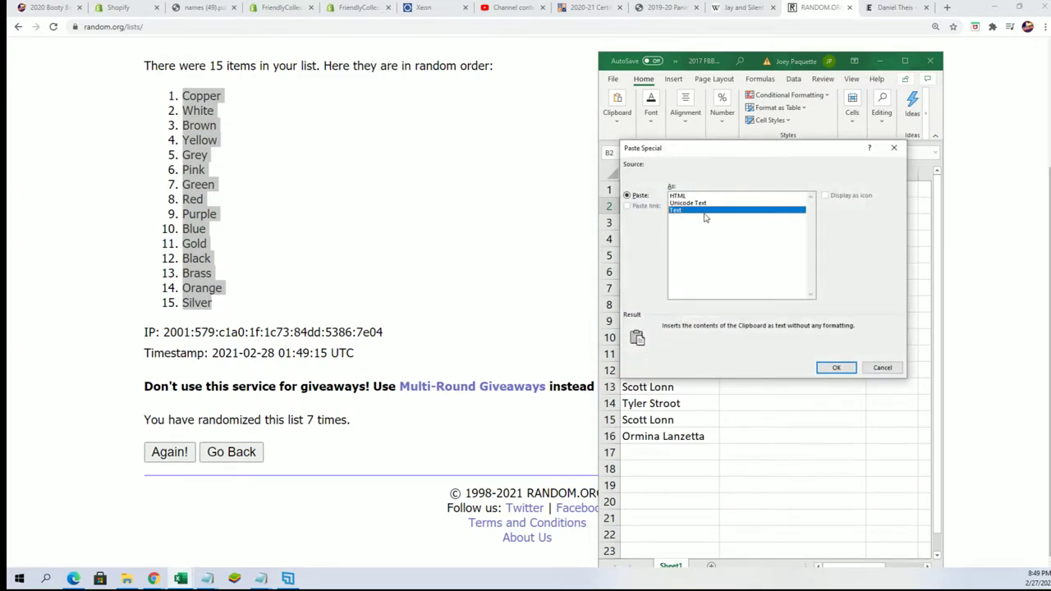
{"action": "left_click", "coordinate": [834, 367]}
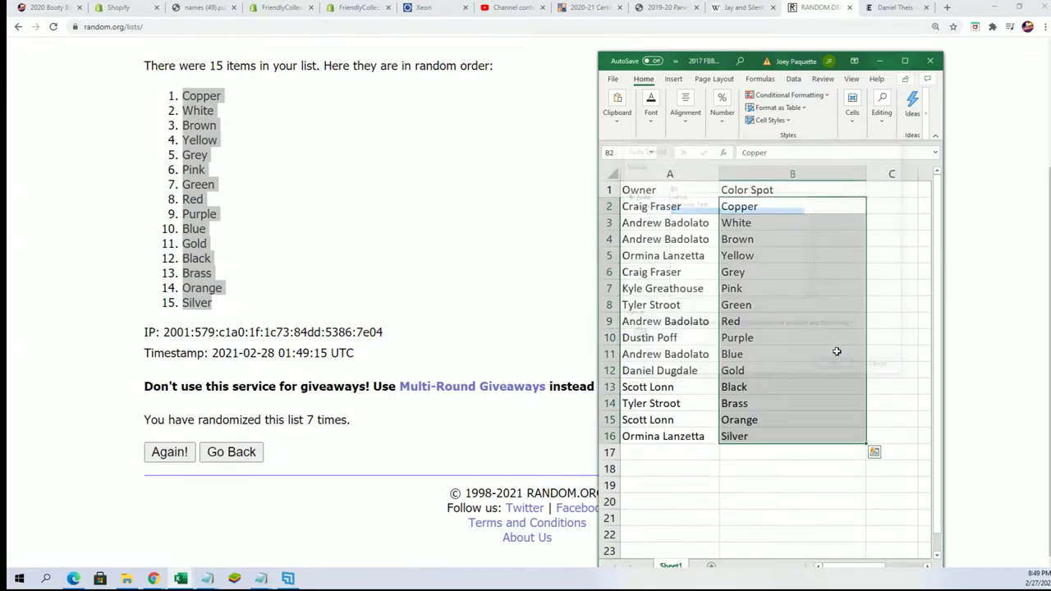
{"action": "left_click", "coordinate": [820, 168]}
{"action": "left_click_drag", "start_coordinate": [866, 174], "coordinate": [854, 178]}
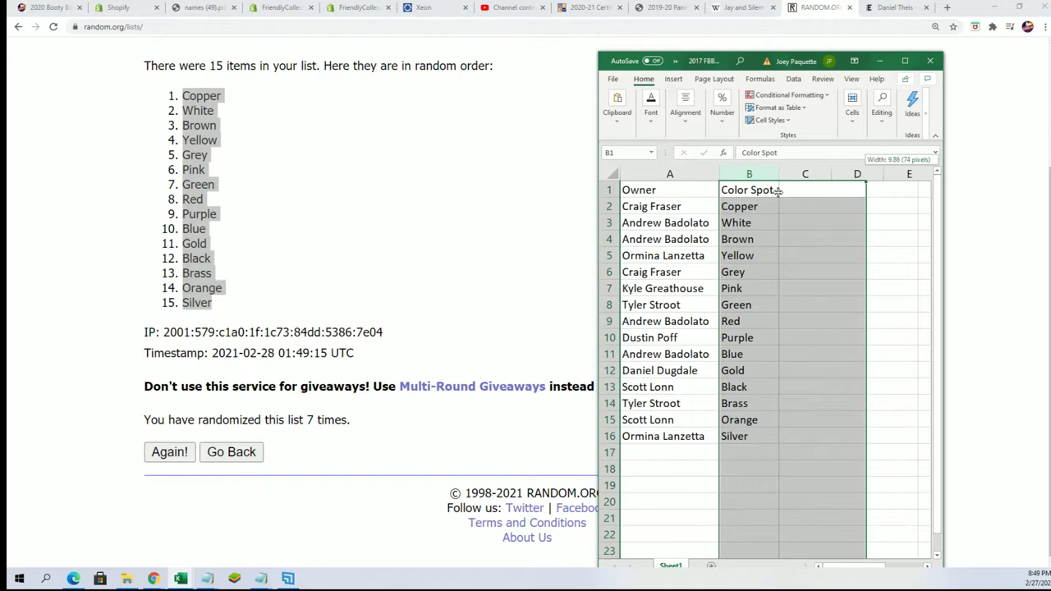
{"action": "left_click_drag", "start_coordinate": [778, 190], "coordinate": [780, 191]}
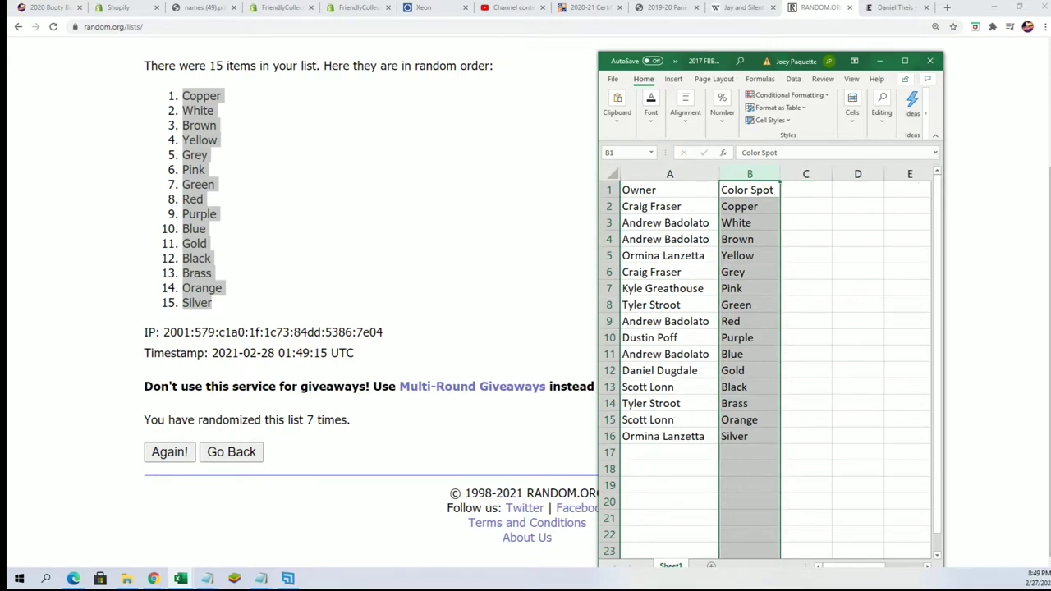